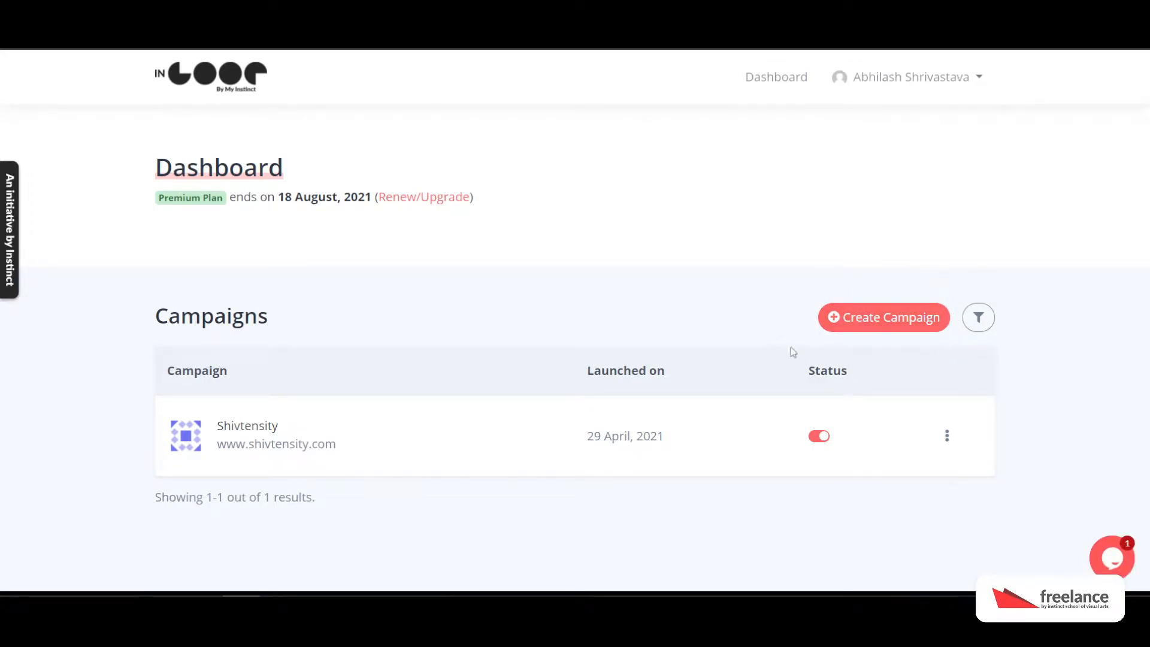
# Start a new campaign and name it Freelance by Instinct
pyautogui.click(875, 318)
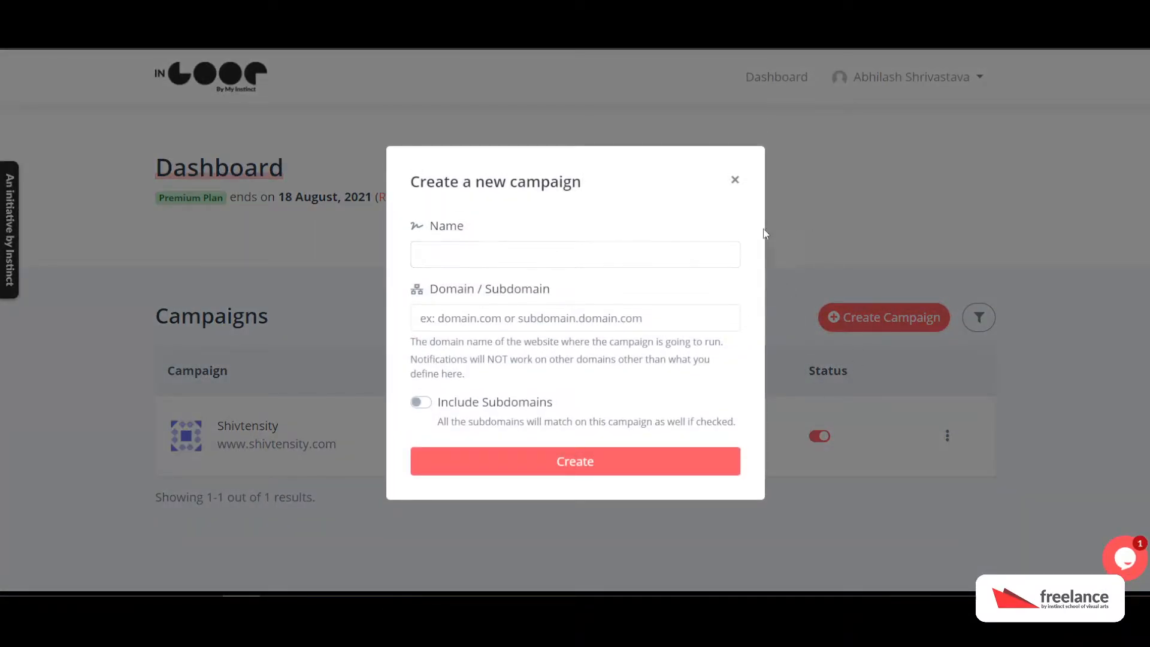
pyautogui.click(734, 180)
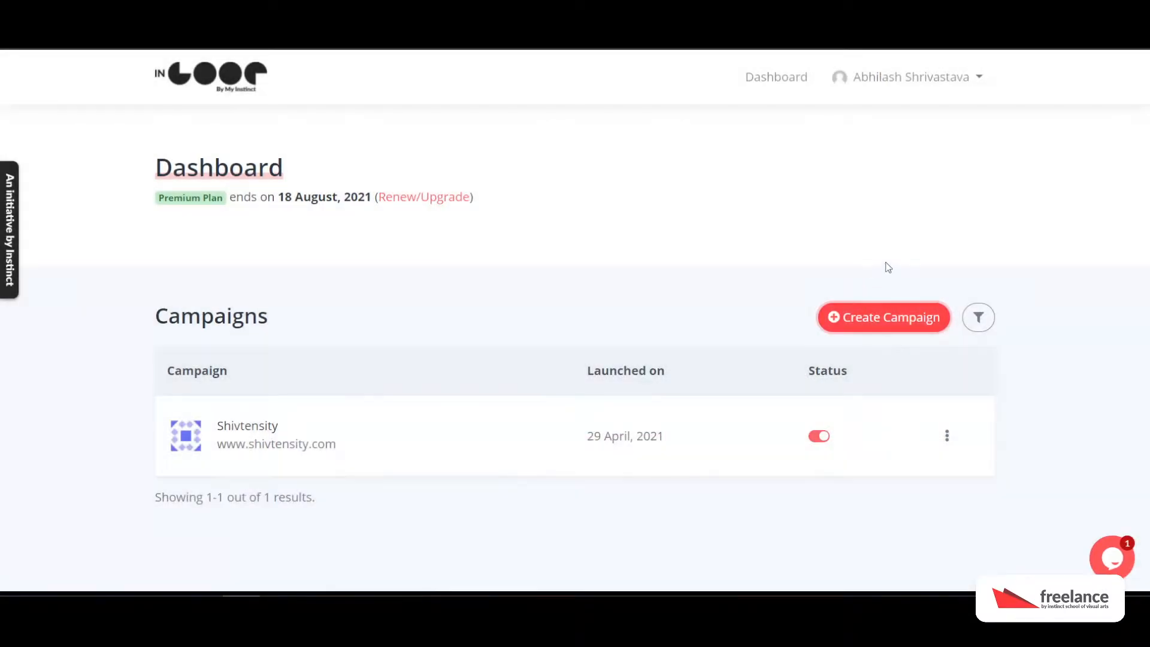
pyautogui.click(899, 319)
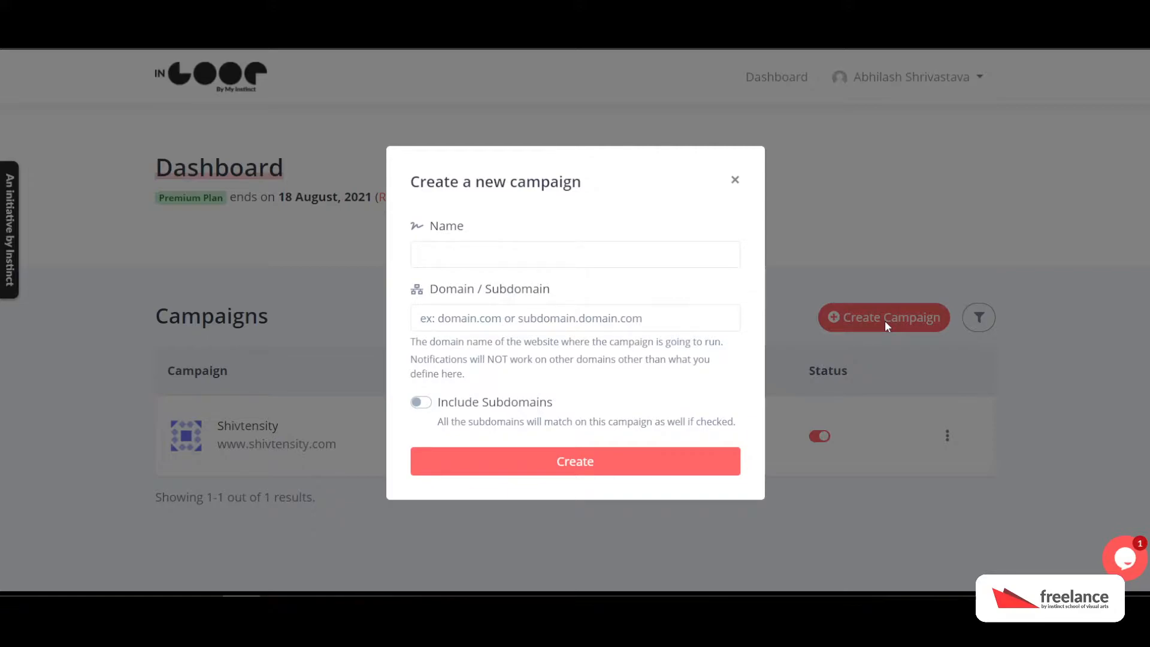
pyautogui.click(476, 261)
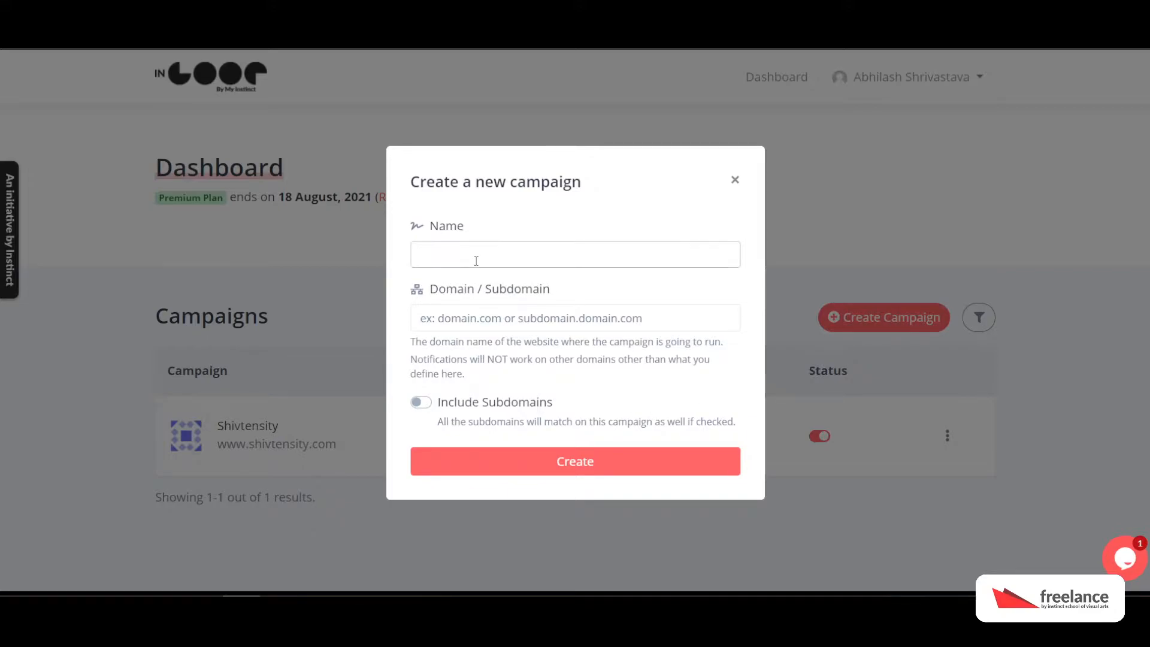
pyautogui.click(476, 261)
pyautogui.write('Freelance by Instinct')
# Set the campaign's domain to freelance.myinstinct.in without including subdomains and create the campaign
pyautogui.click(470, 313)
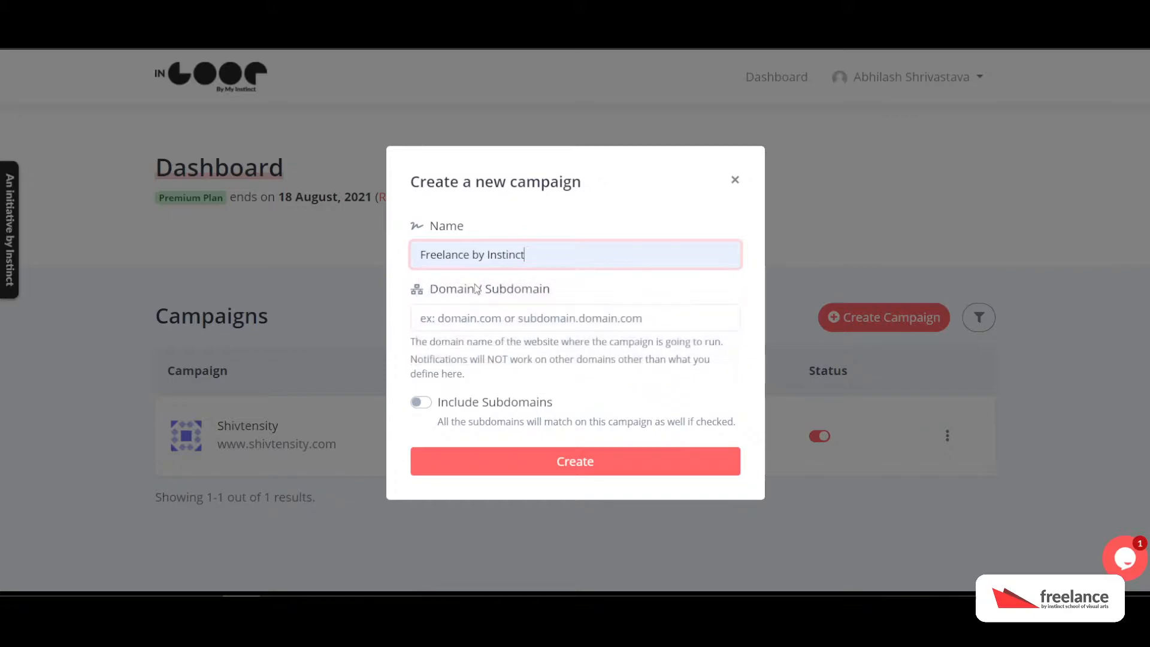
pyautogui.click(475, 319)
pyautogui.click(431, 378)
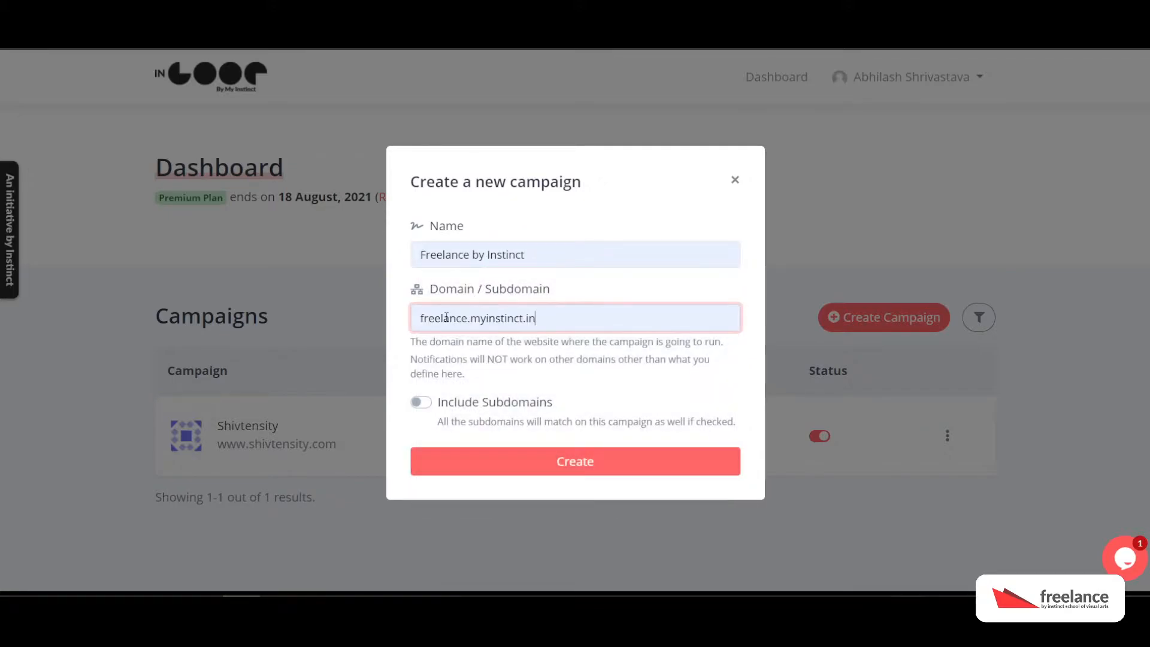
pyautogui.moveTo(543, 323); pyautogui.dragTo(415, 327)
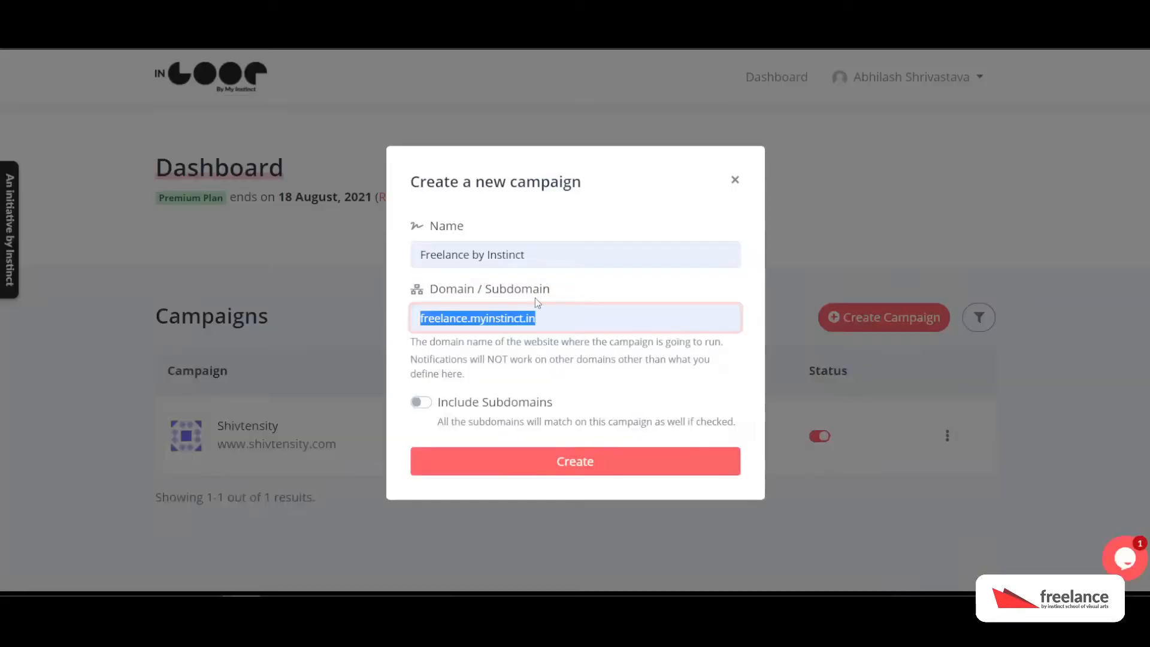
pyautogui.click(418, 324)
pyautogui.moveTo(417, 325); pyautogui.dragTo(561, 325)
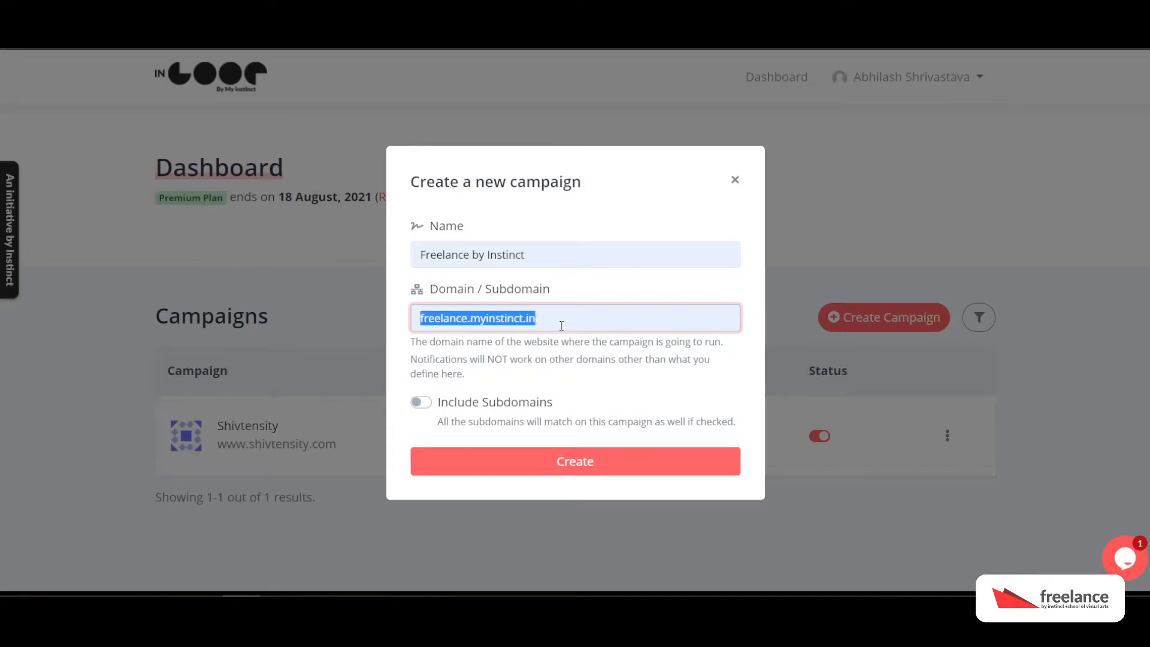
pyautogui.click(558, 394)
pyautogui.click(599, 461)
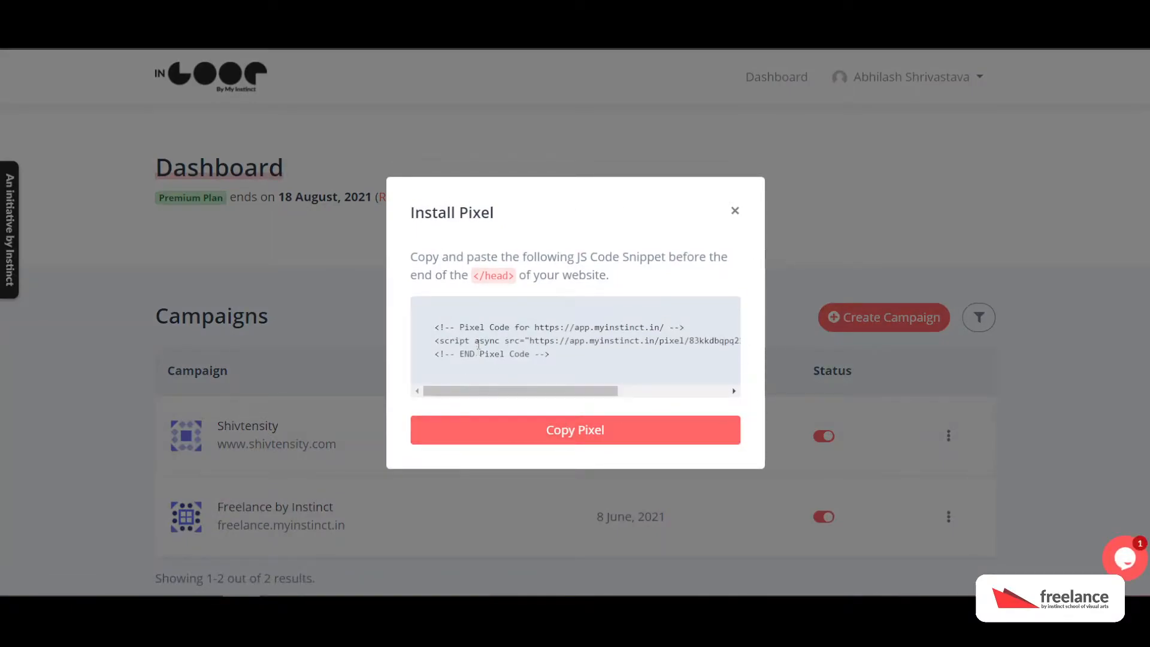
# Examine the JS pixel snippet for the new campaign and switch to the website's WordPress admin
pyautogui.moveTo(439, 329); pyautogui.dragTo(588, 373)
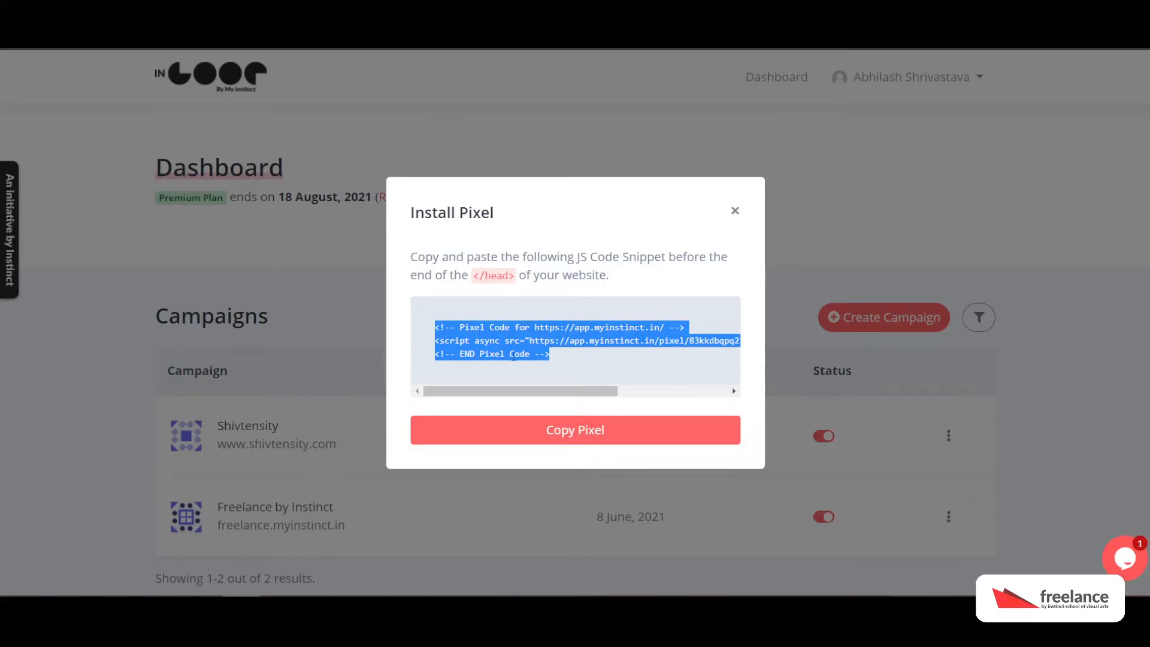
pyautogui.click(567, 351)
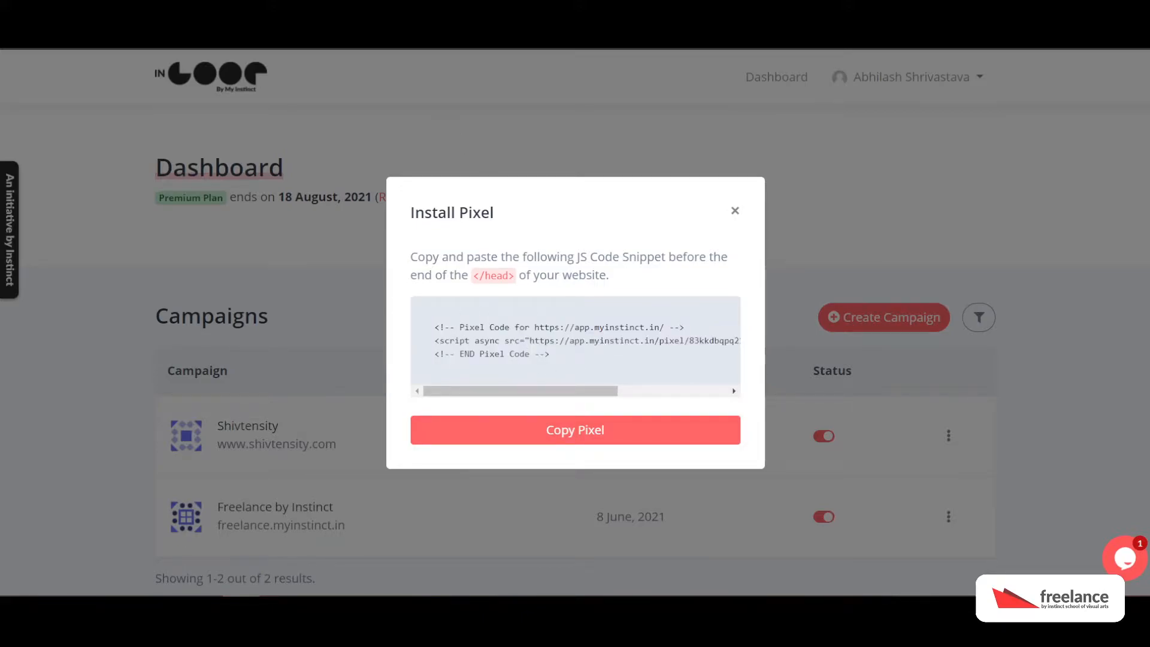
pyautogui.click(389, 12)
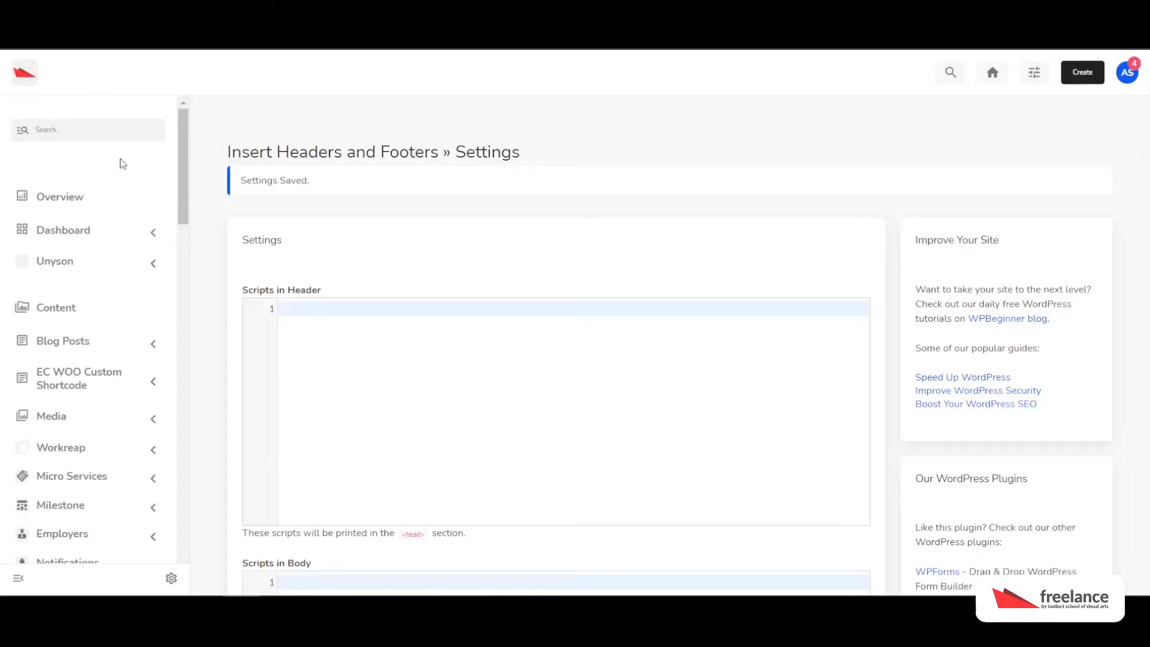
# Open the page for adding new plugins in the WordPress admin
pyautogui.click(58, 232)
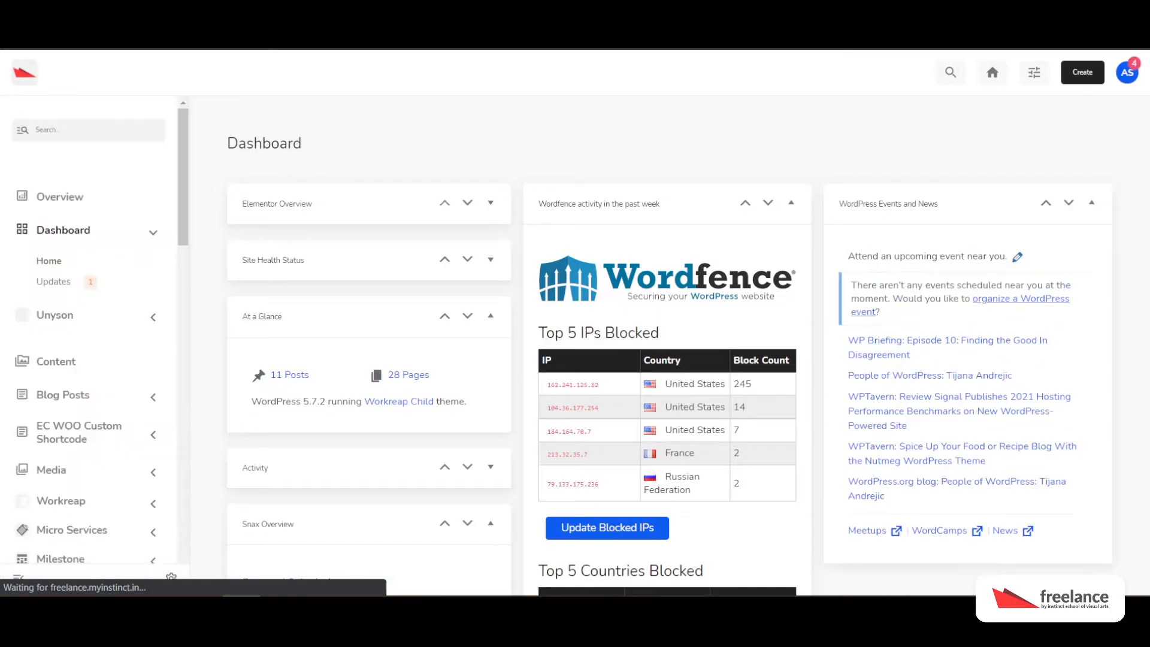
pyautogui.scroll(-15, 111, 291)
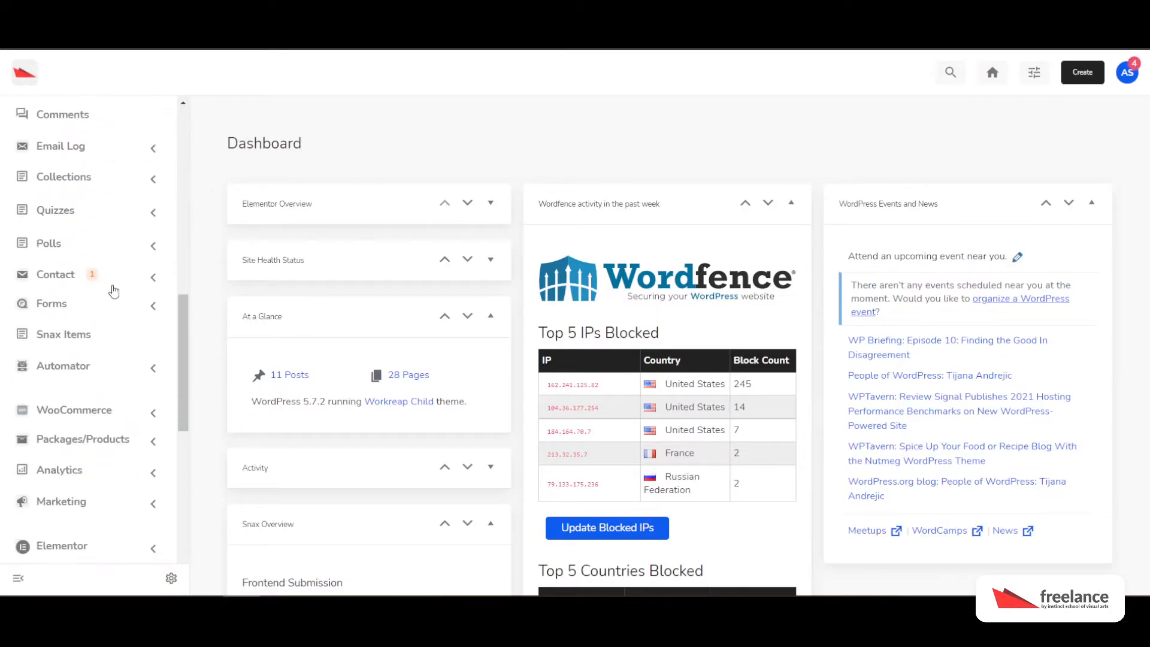
pyautogui.scroll(-3, 114, 294)
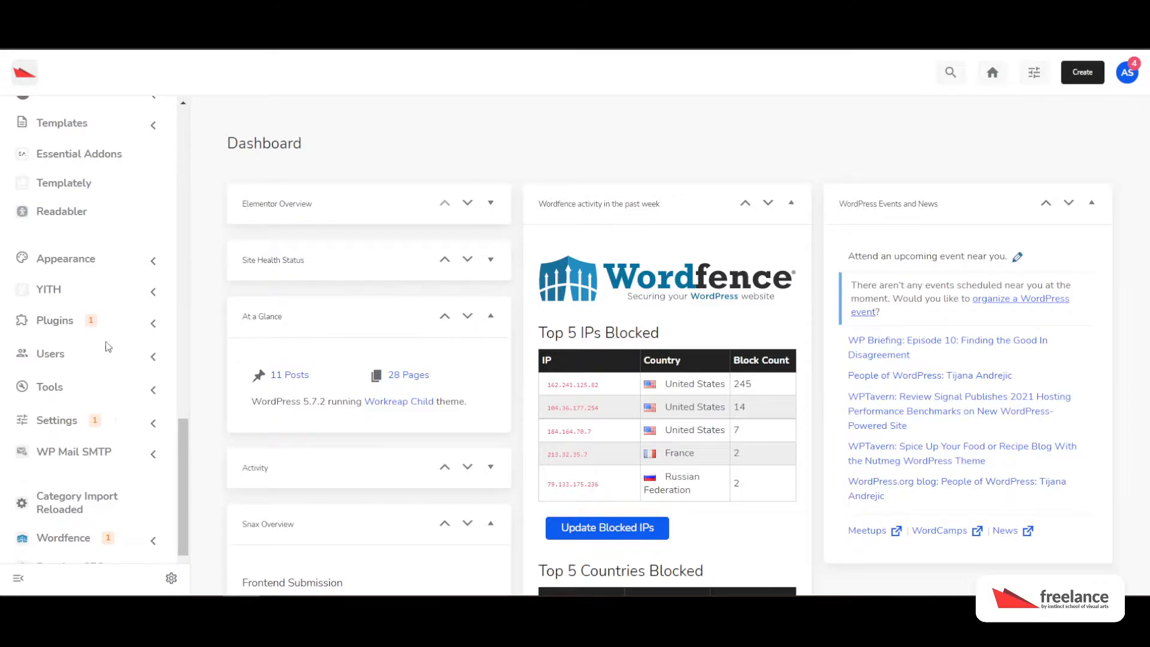
pyautogui.click(156, 325)
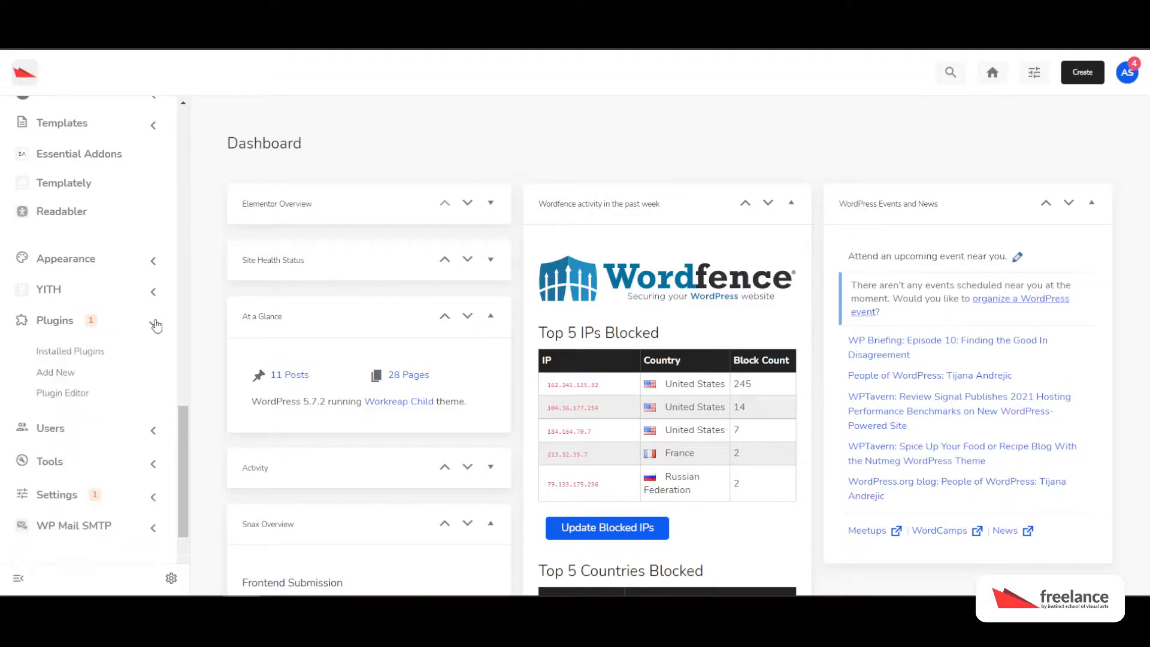
pyautogui.click(69, 375)
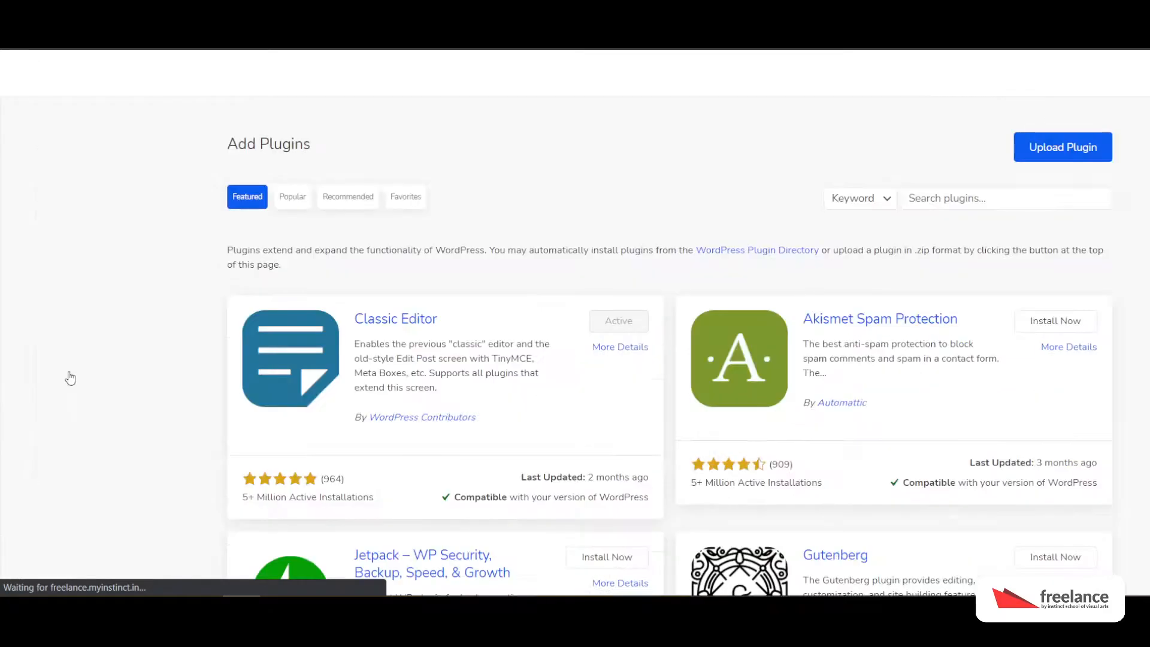
# Search the plugin directory for "insert header and footer"
pyautogui.click(927, 197)
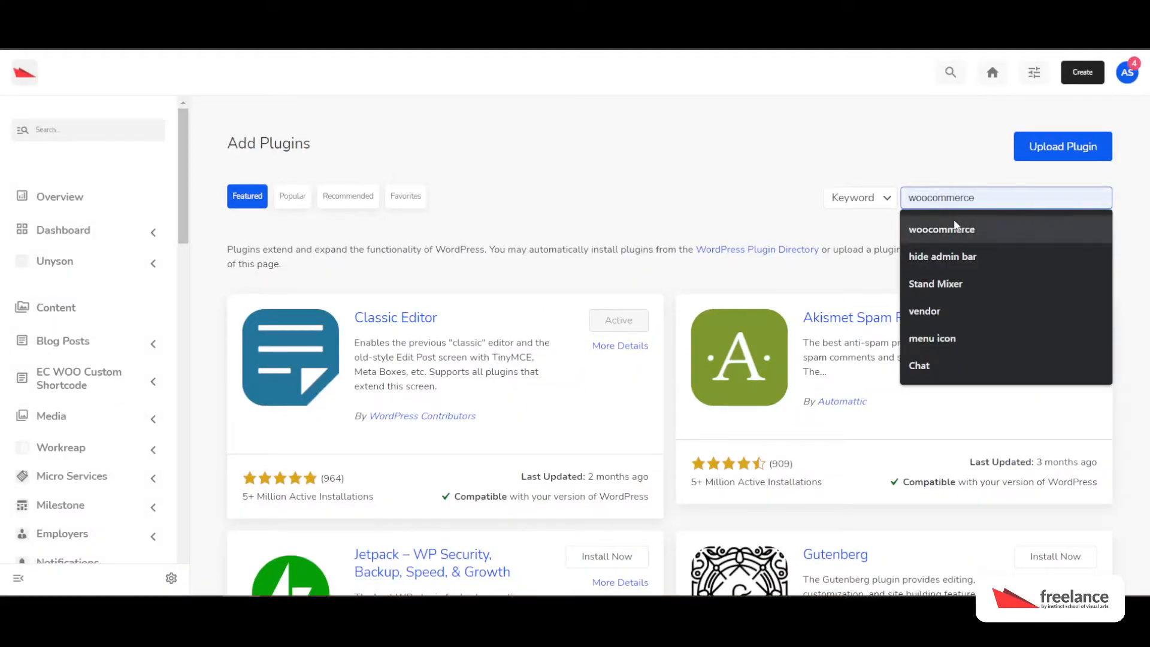
pyautogui.write('instag')
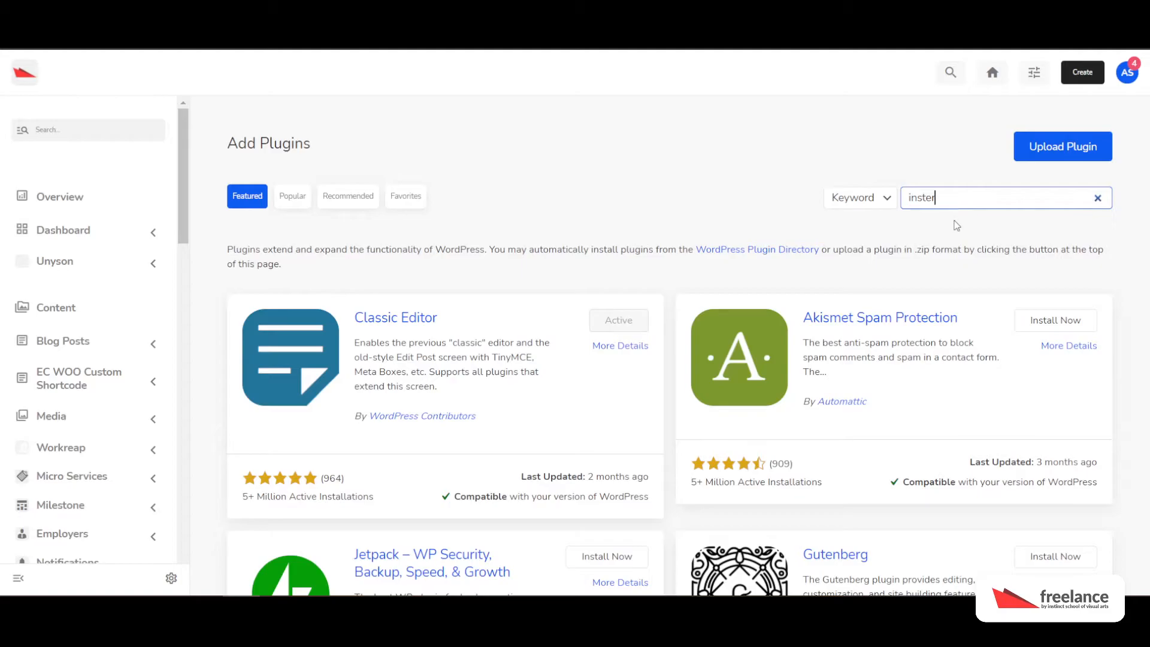
pyautogui.press('BackSpace')
pyautogui.press('BackSpace')
pyautogui.press('BackSpace')
pyautogui.write('ert hear')
pyautogui.write('er amd')
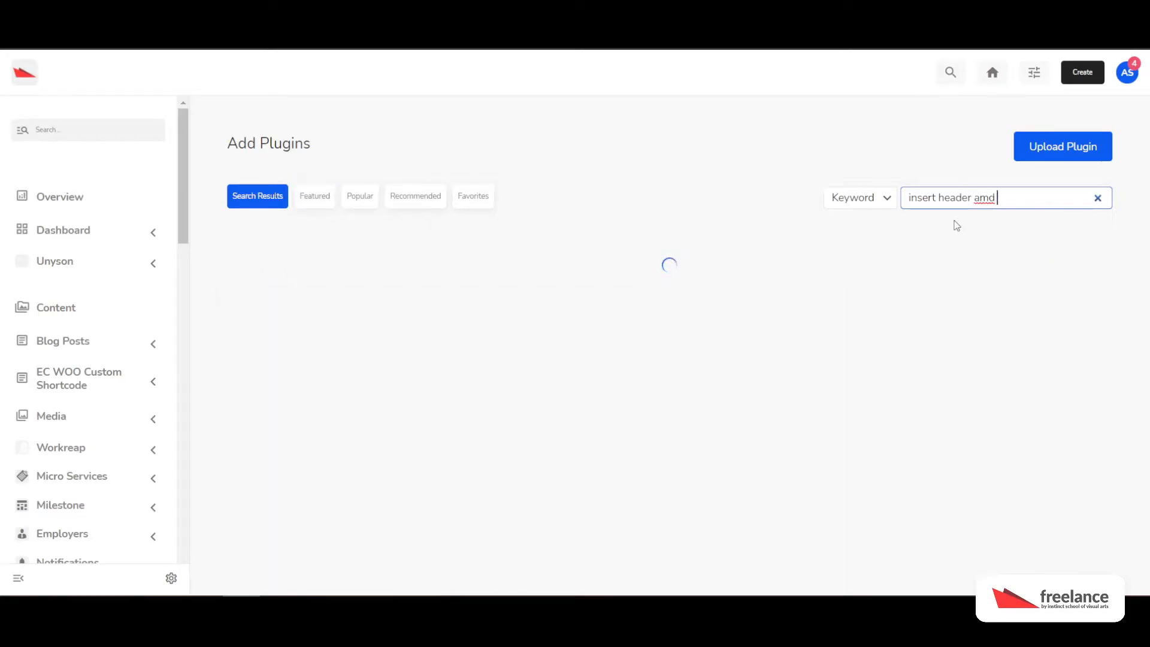
pyautogui.press('BackSpace')
pyautogui.write('nd foott')
pyautogui.press('BackSpace')
pyautogui.write('er')
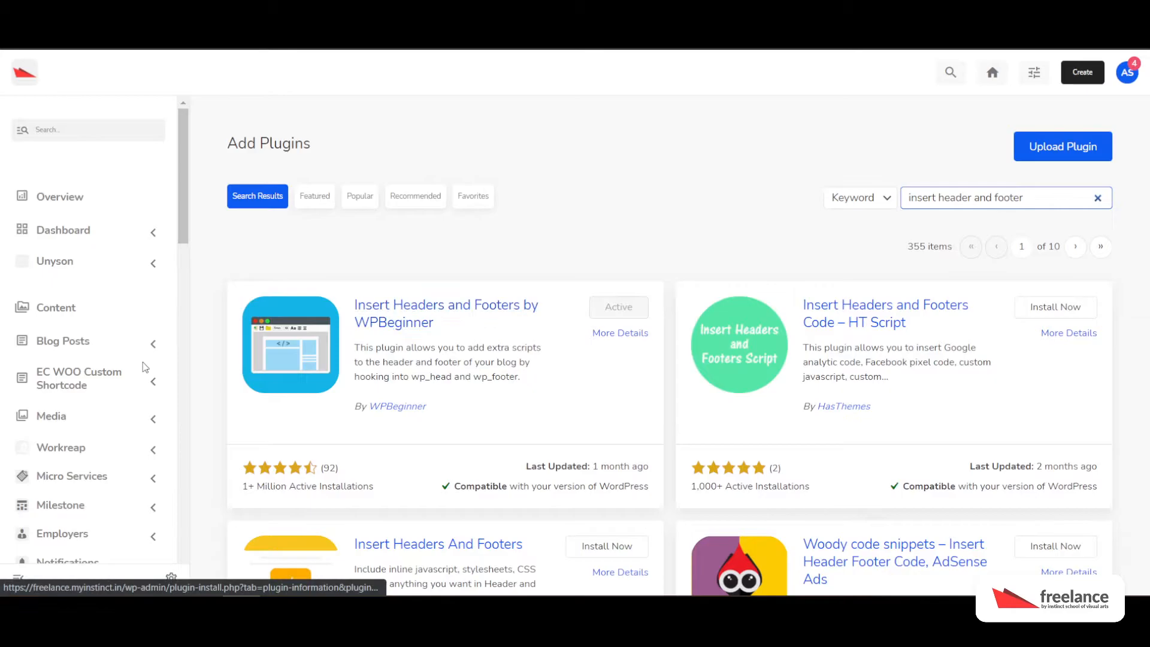
# Open the settings page of the Insert Headers and Footers plugin
pyautogui.scroll(-6, 144, 367)
pyautogui.scroll(-2, 144, 366)
pyautogui.scroll(-8, 177, 362)
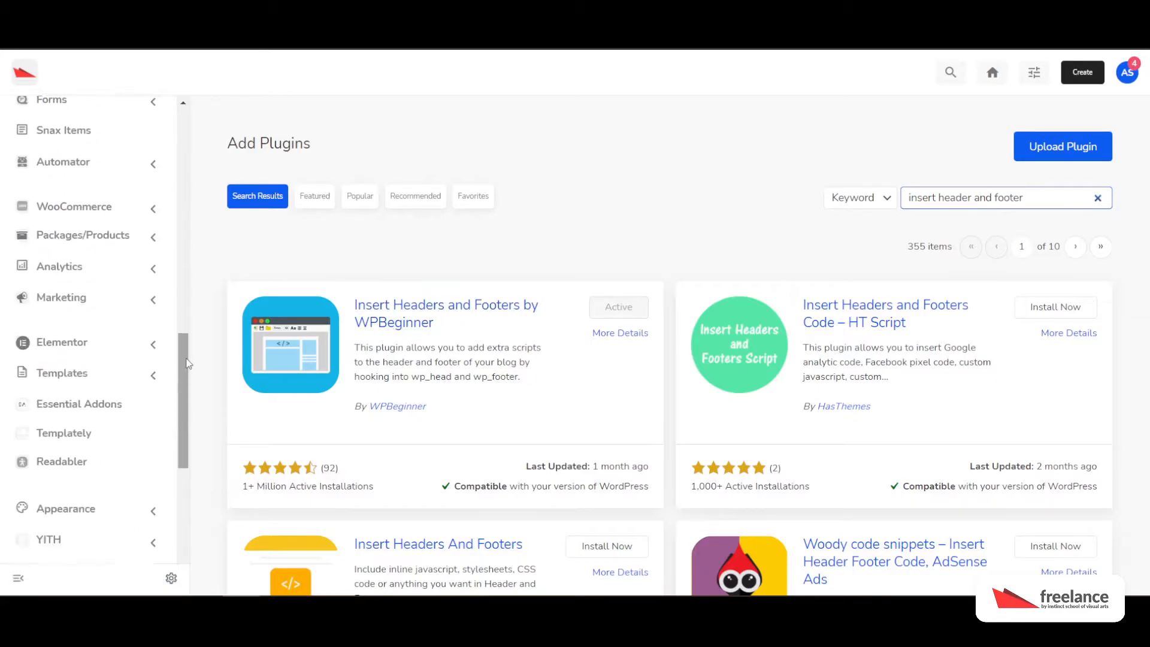
pyautogui.scroll(-4, 203, 437)
pyautogui.click(146, 515)
pyautogui.scroll(-5, 166, 400)
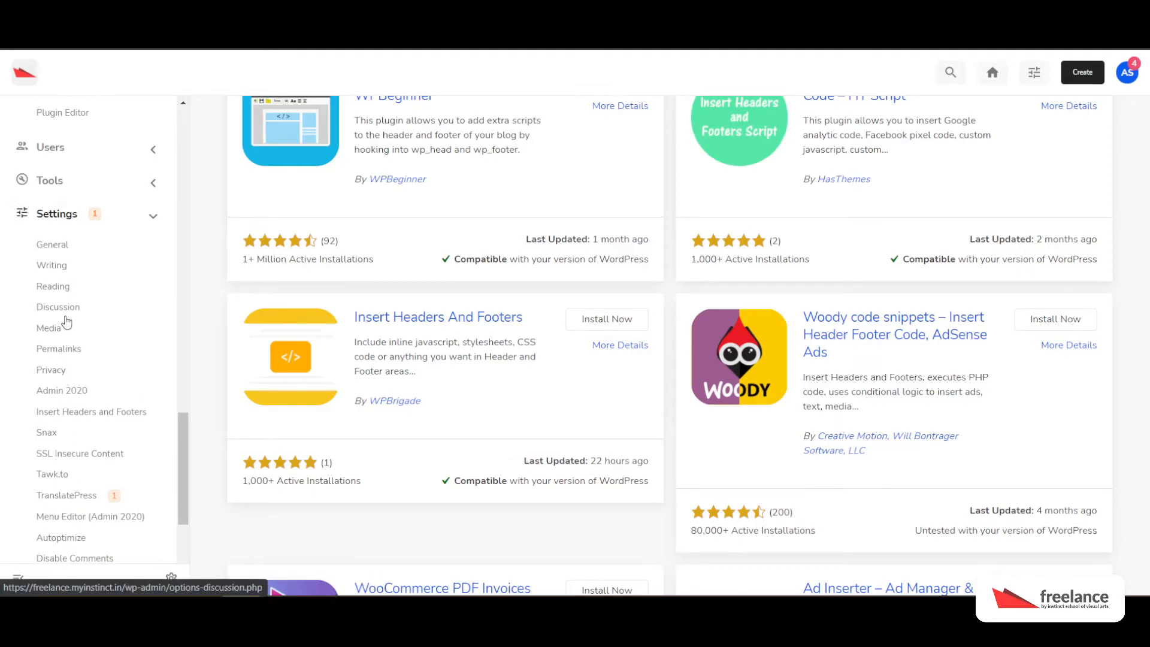
pyautogui.scroll(-4, 75, 311)
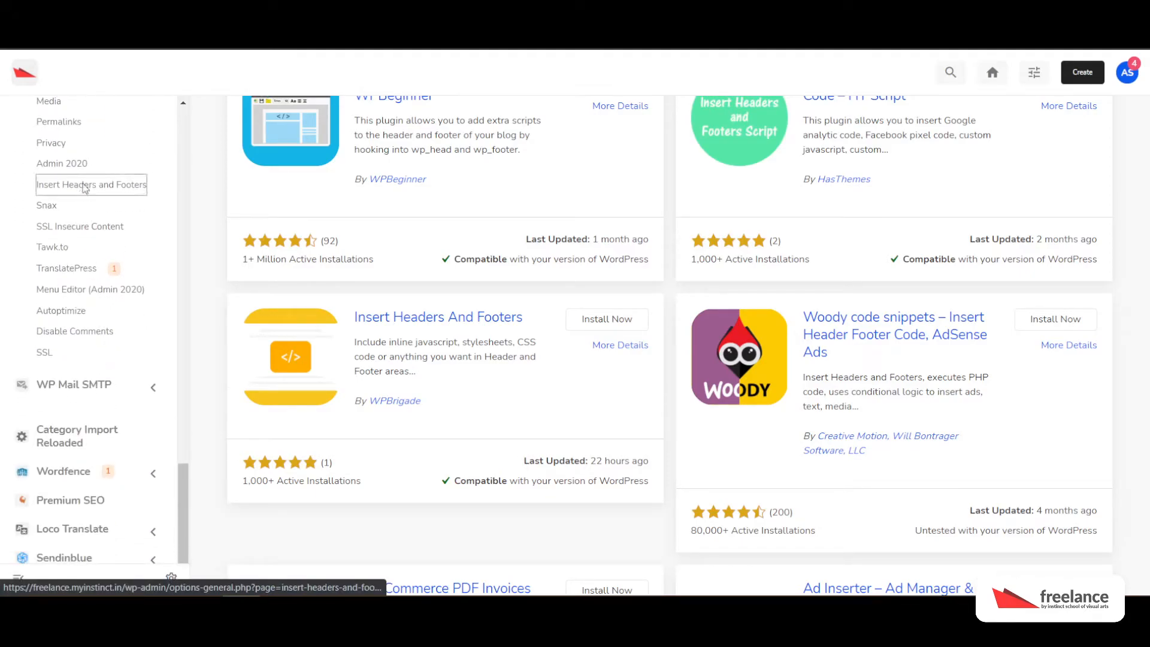
pyautogui.scroll(4, 536, 255)
pyautogui.scroll(10, 133, 252)
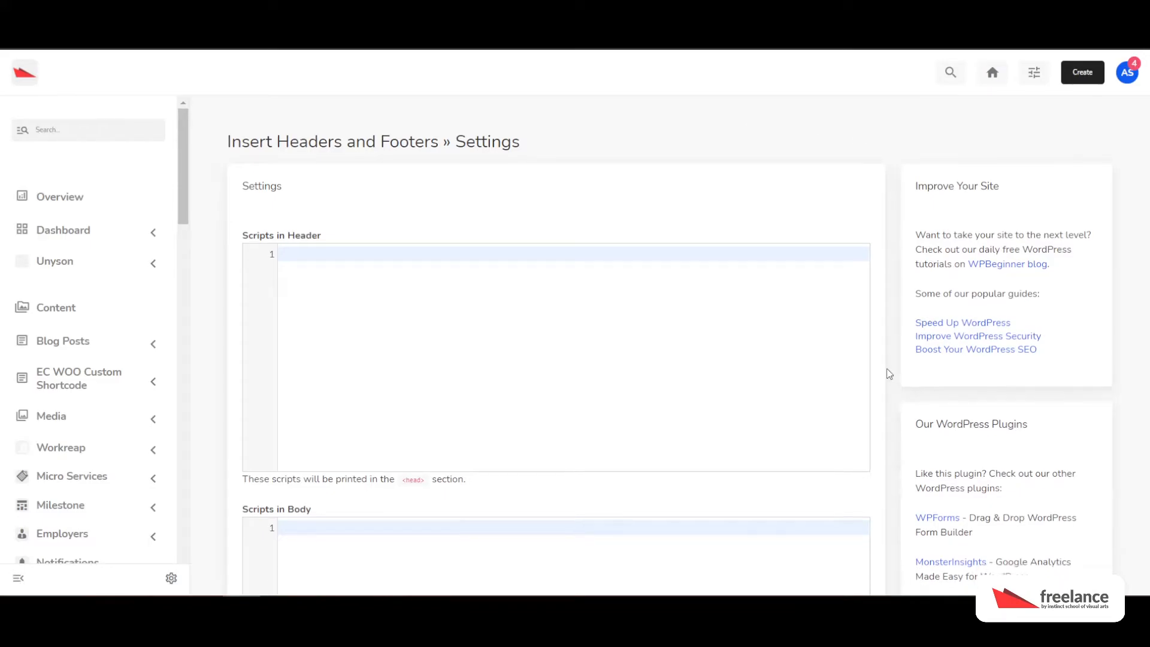
# Review the plugin's script areas for the site's header, body and footer
pyautogui.scroll(-1, 886, 372)
pyautogui.scroll(-4, 503, 397)
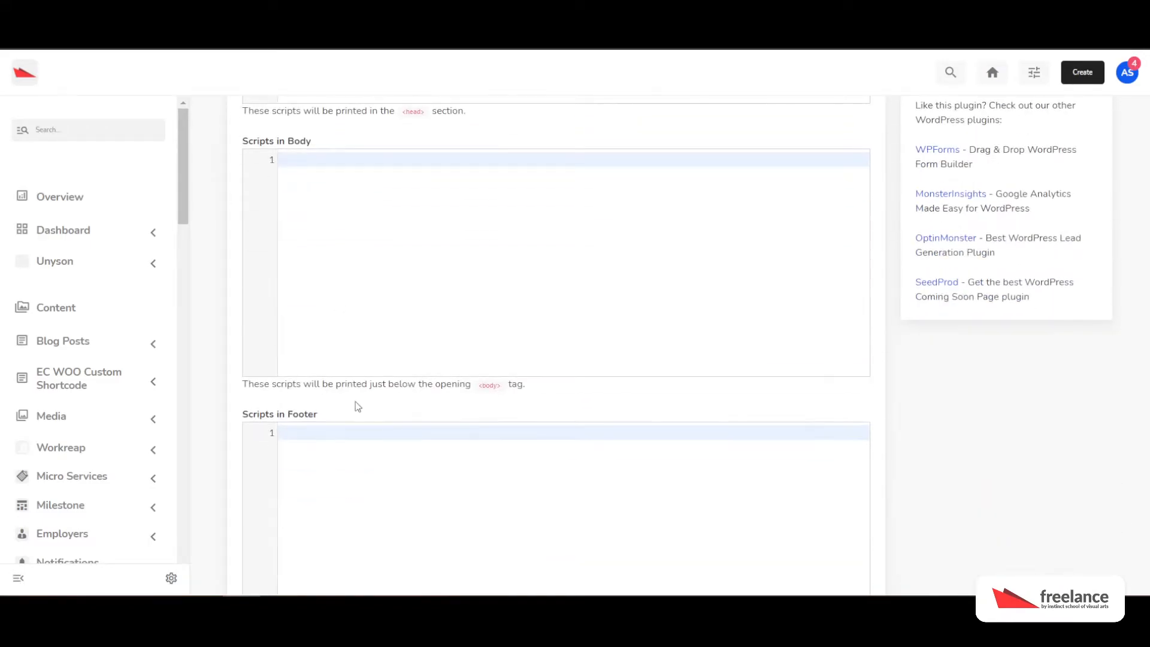
pyautogui.scroll(5, 405, 416)
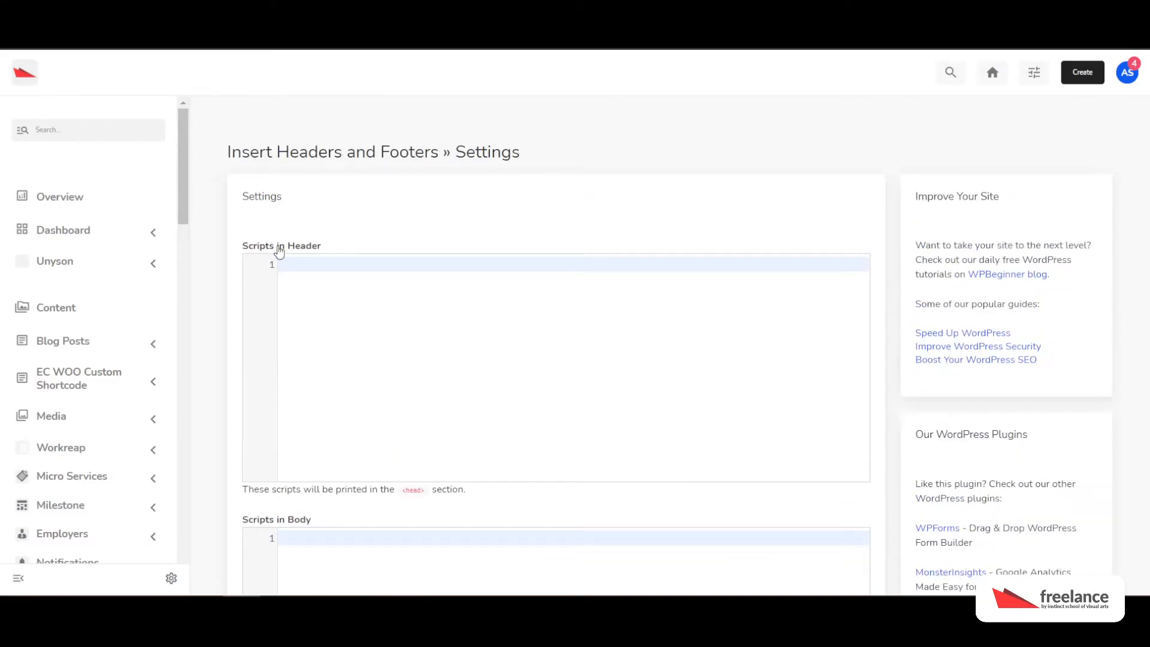
pyautogui.click(362, 262)
pyautogui.scroll(-4, 320, 294)
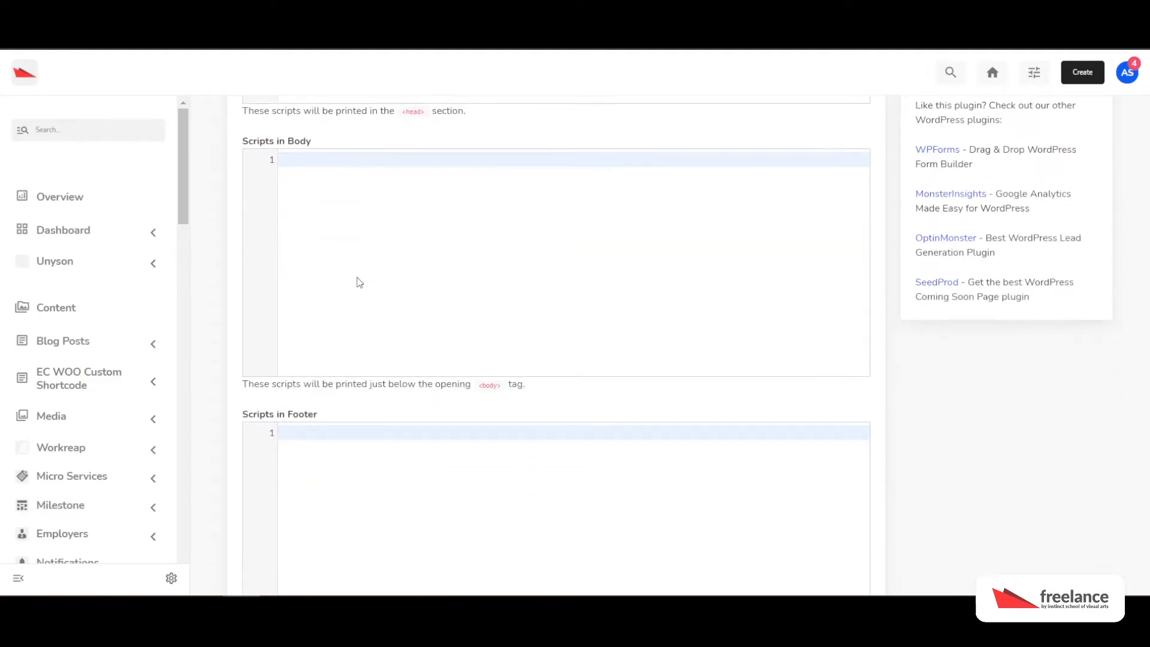
pyautogui.scroll(4, 393, 223)
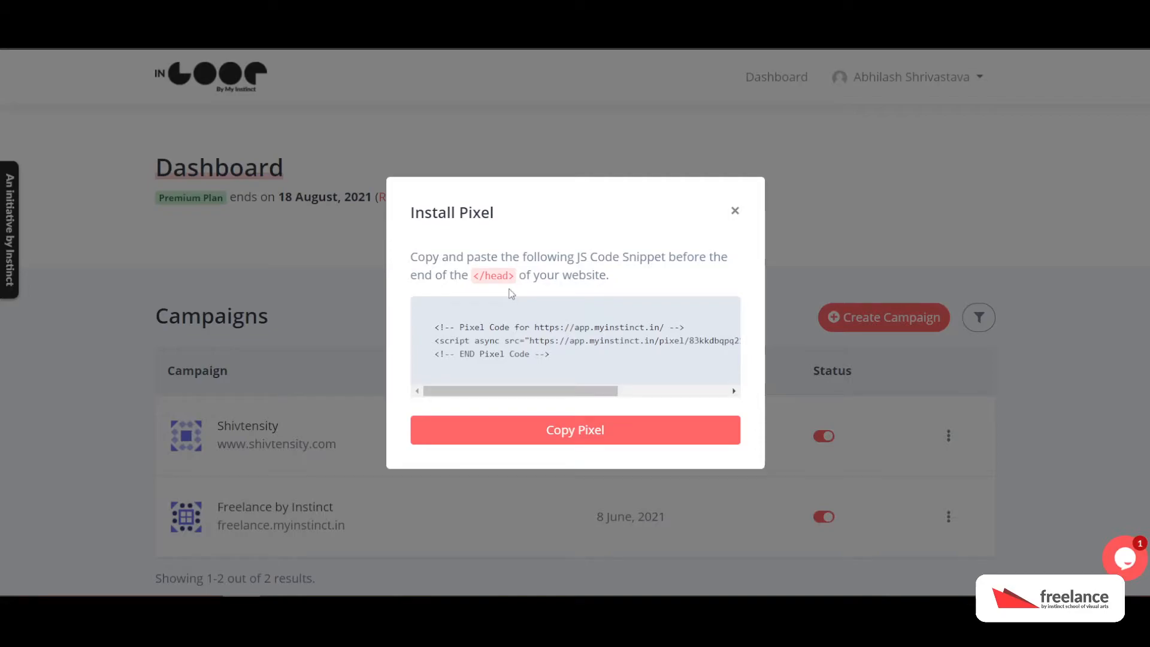
# Switch back to the InLoop dashboard and copy the campaign's pixel code
pyautogui.rightClick(511, 293)
pyautogui.click(494, 271)
pyautogui.click(566, 436)
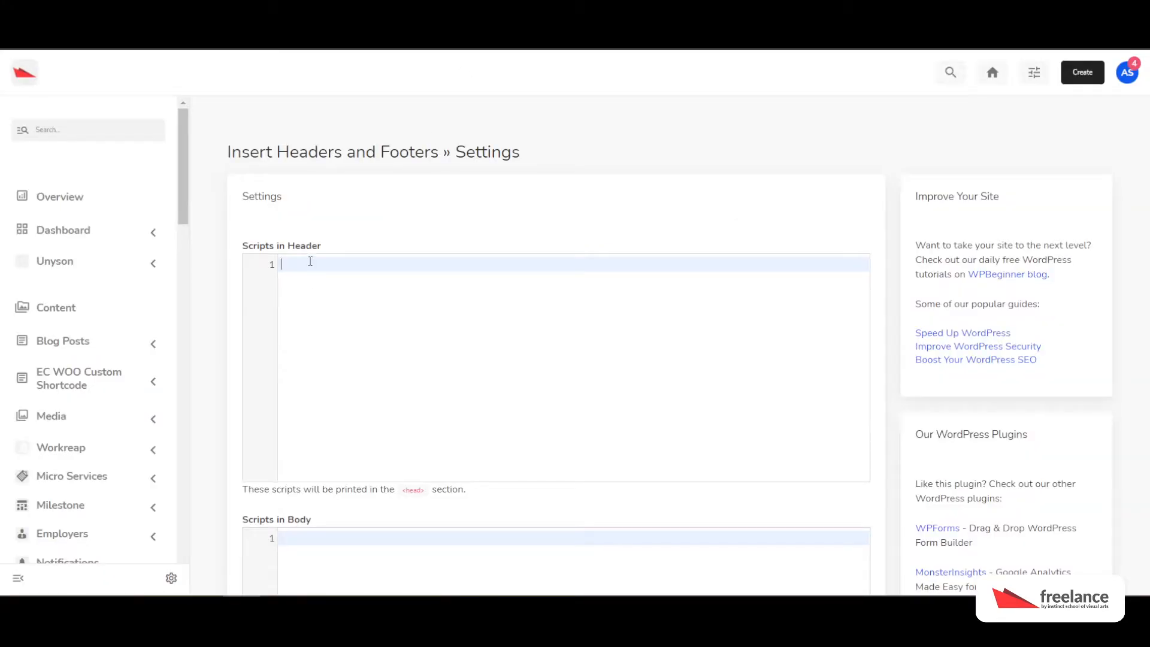
# Paste the copied pixel code into Scripts in Header in the WordPress plugin settings and save them
pyautogui.rightClick(311, 261)
pyautogui.click(365, 381)
pyautogui.scroll(-6, 384, 371)
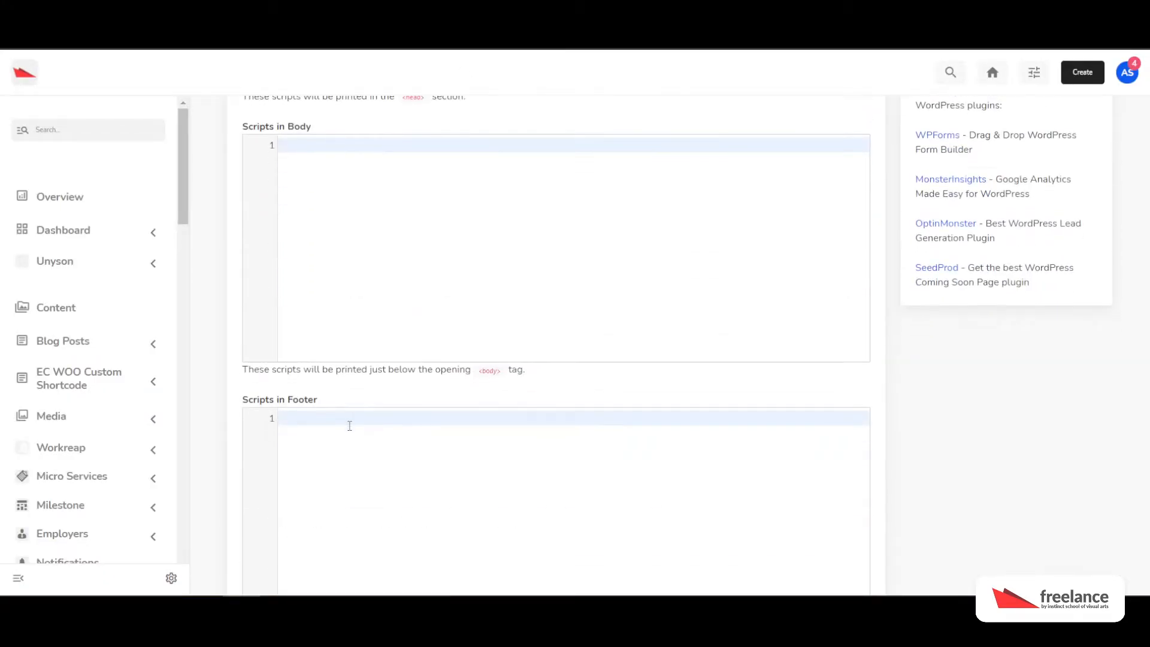
pyautogui.scroll(-3, 350, 425)
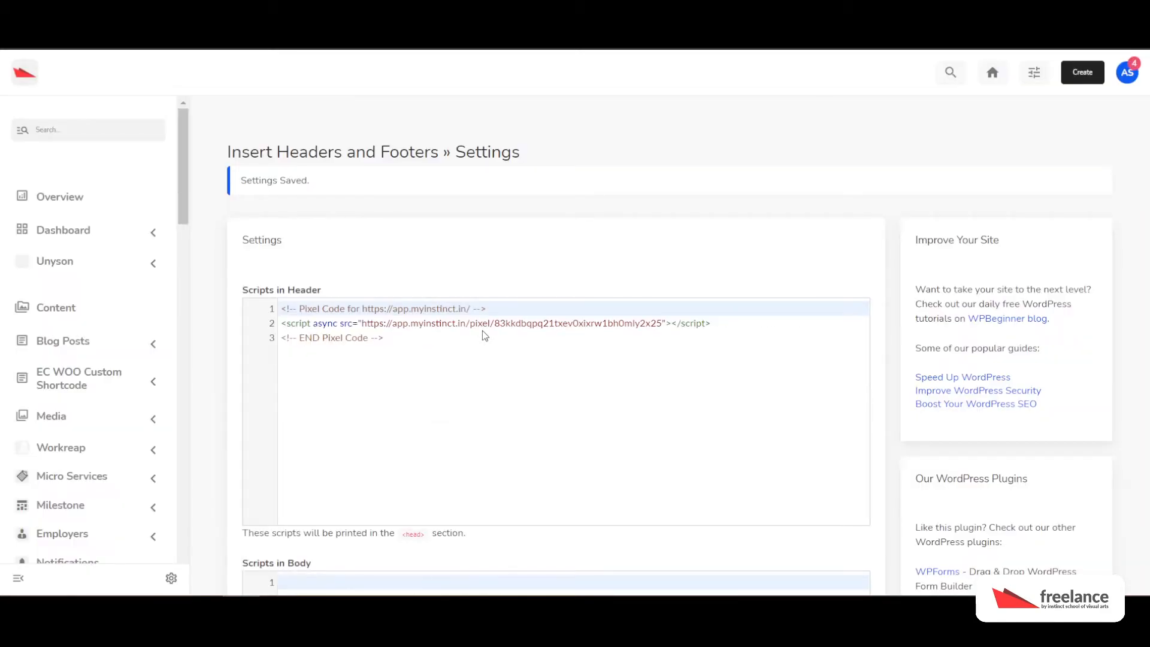
pyautogui.scroll(-2, 482, 333)
pyautogui.scroll(2, 372, 259)
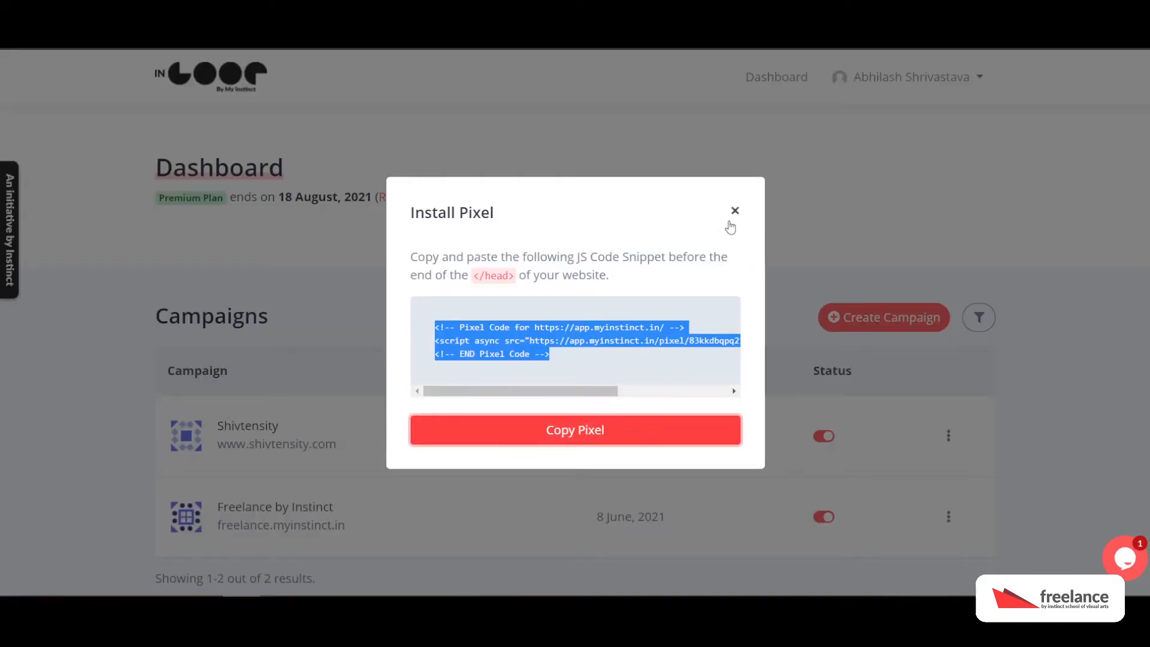
# Return to the InLoop dashboard, dismiss the Install Pixel dialog and open the Freelance by Instinct campaign
pyautogui.click(736, 211)
pyautogui.scroll(-1, 763, 289)
pyautogui.scroll(-2, 289, 370)
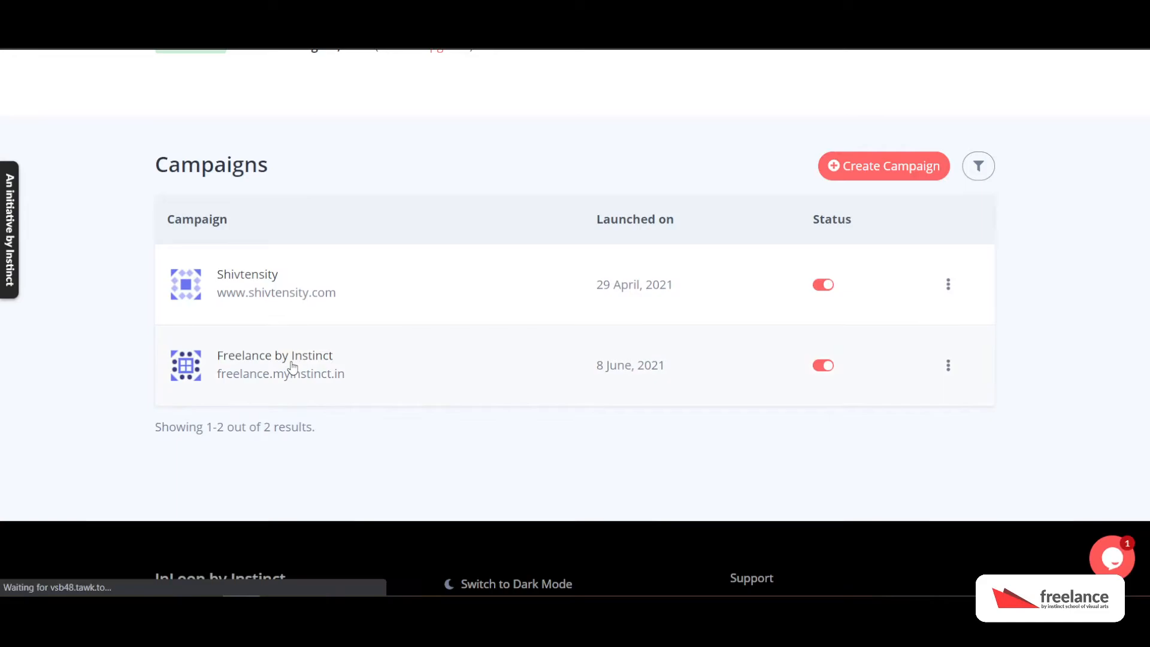
pyautogui.click(292, 366)
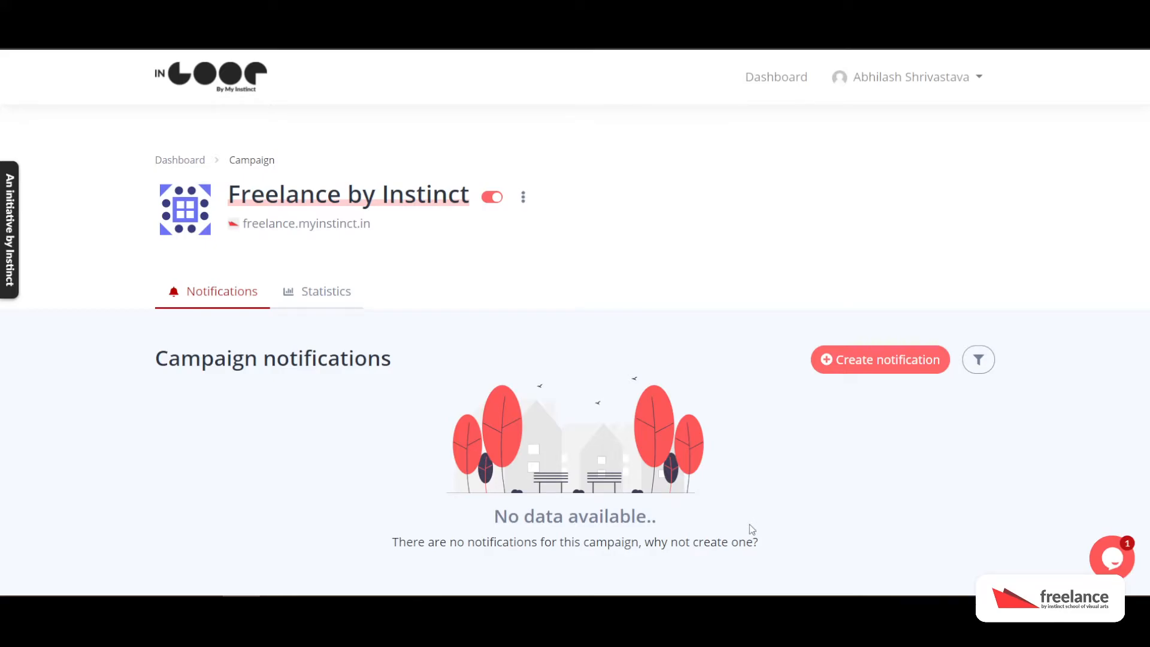
# Create a new Call to action notification in the Freelance by Instinct campaign
pyautogui.click(867, 363)
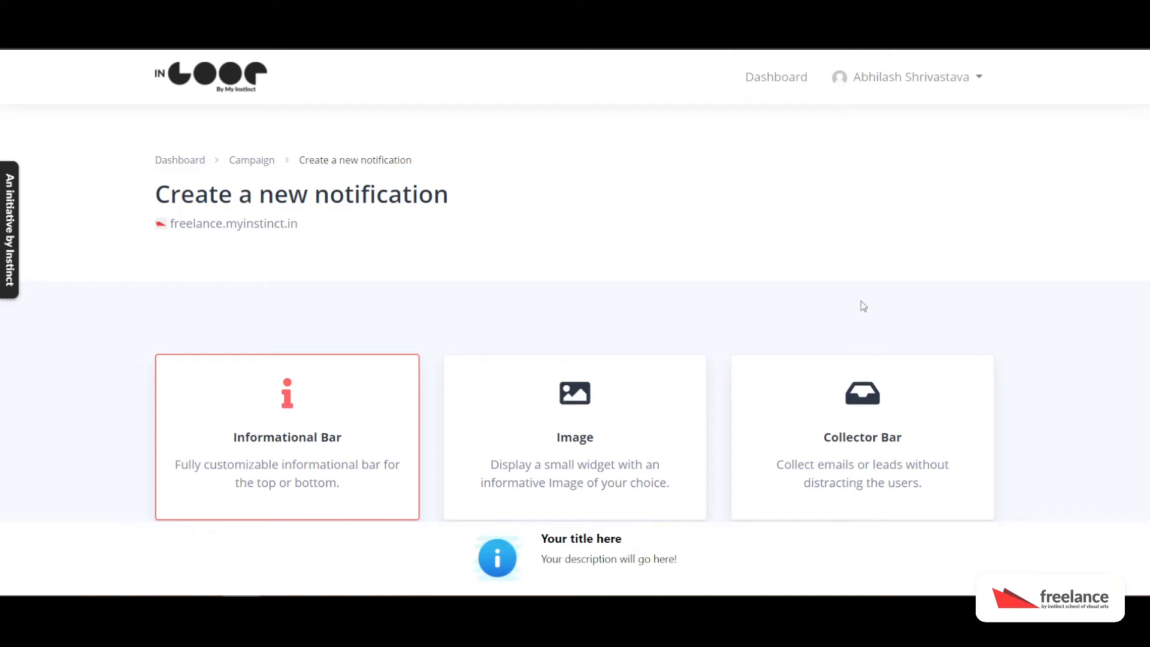
pyautogui.scroll(-5, 861, 306)
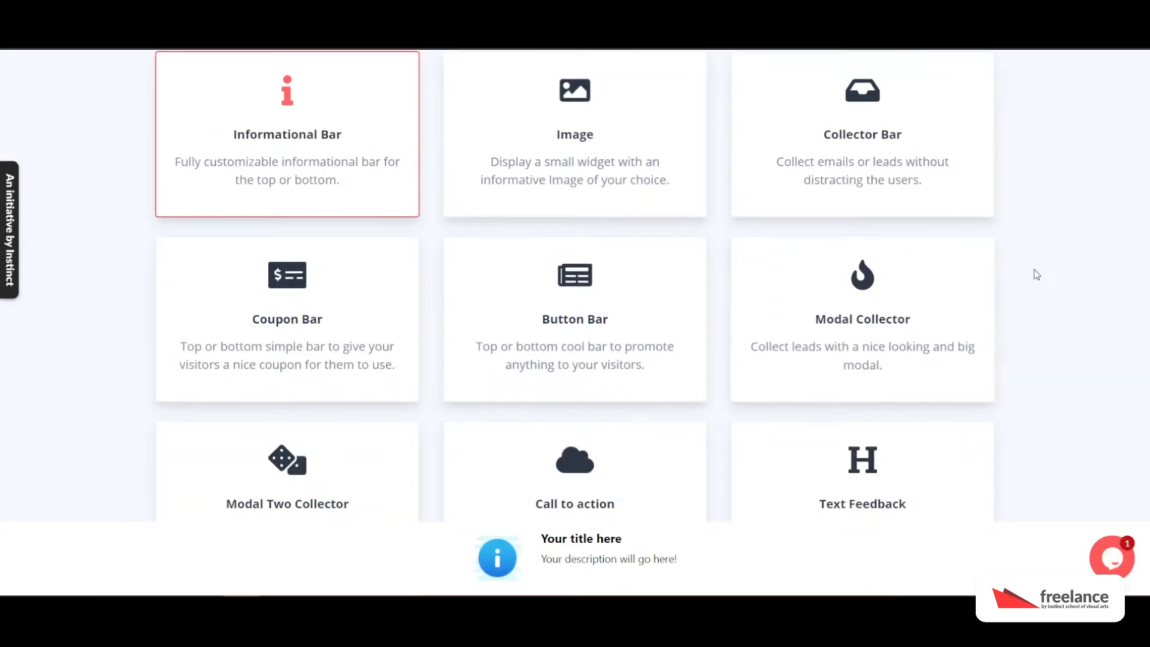
pyautogui.scroll(-3, 1035, 279)
pyautogui.click(617, 344)
pyautogui.scroll(-2, 617, 341)
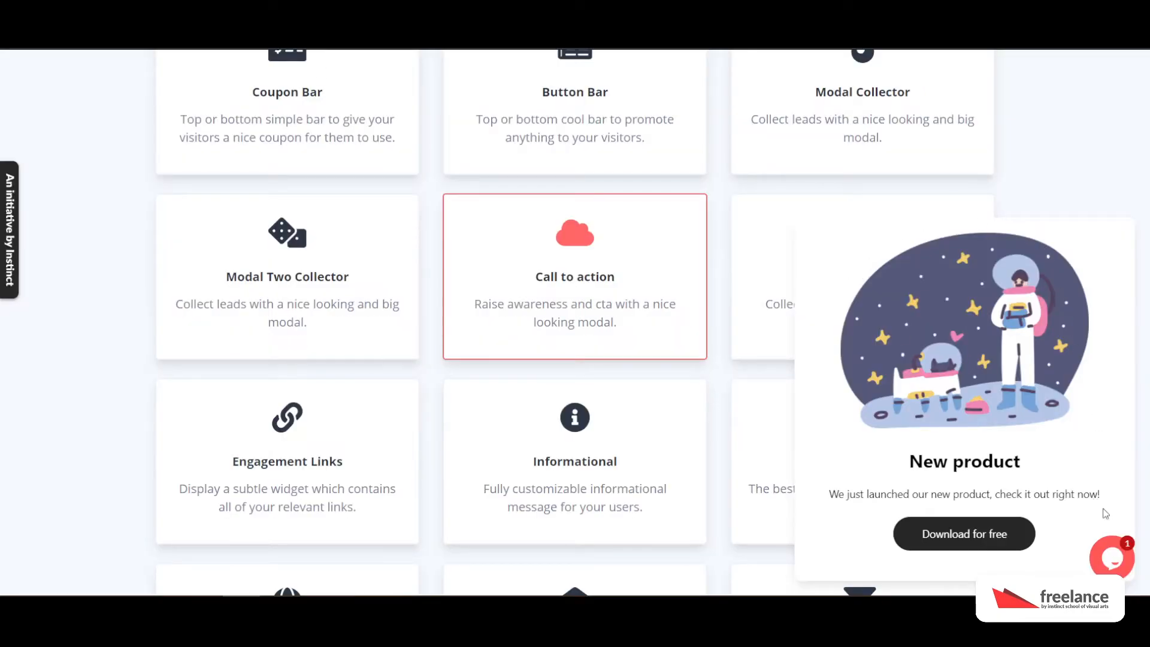
pyautogui.scroll(-10, 536, 454)
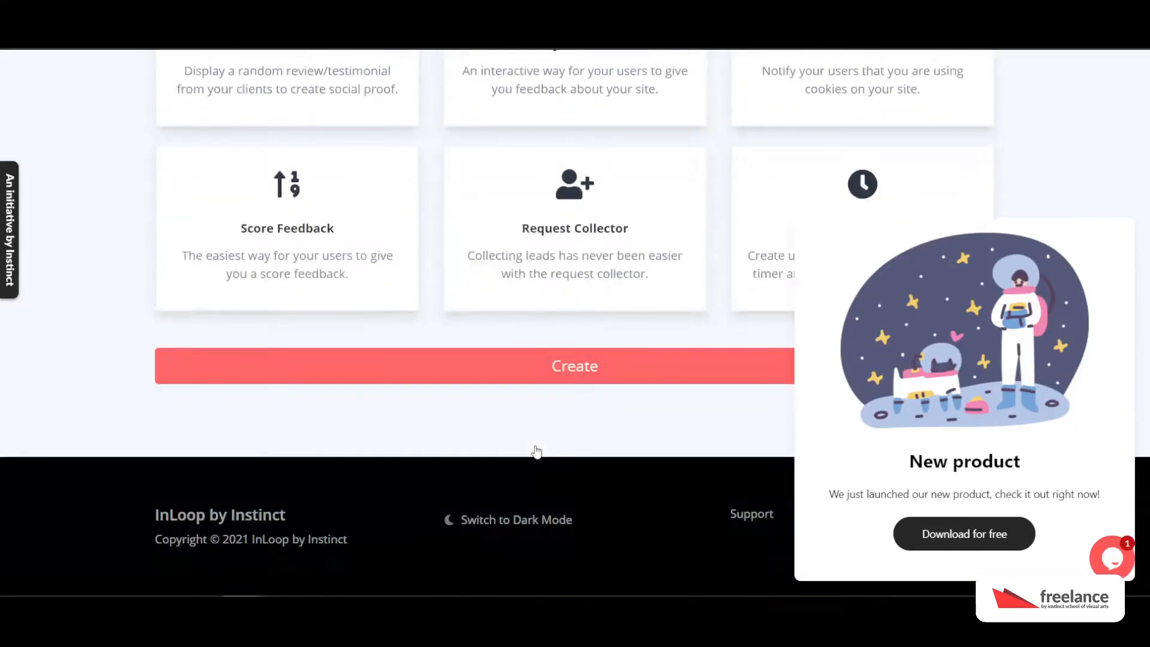
pyautogui.click(577, 371)
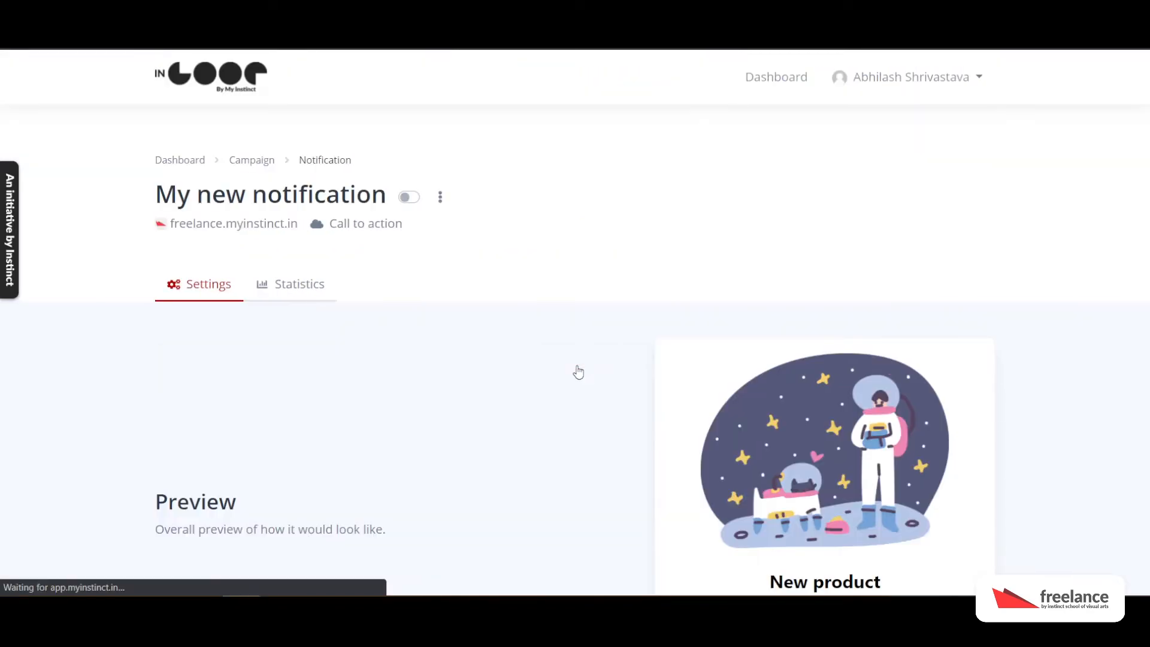
# Review the new notification's preview and its Basic, Triggers, Display and Customize settings
pyautogui.scroll(-3, 576, 374)
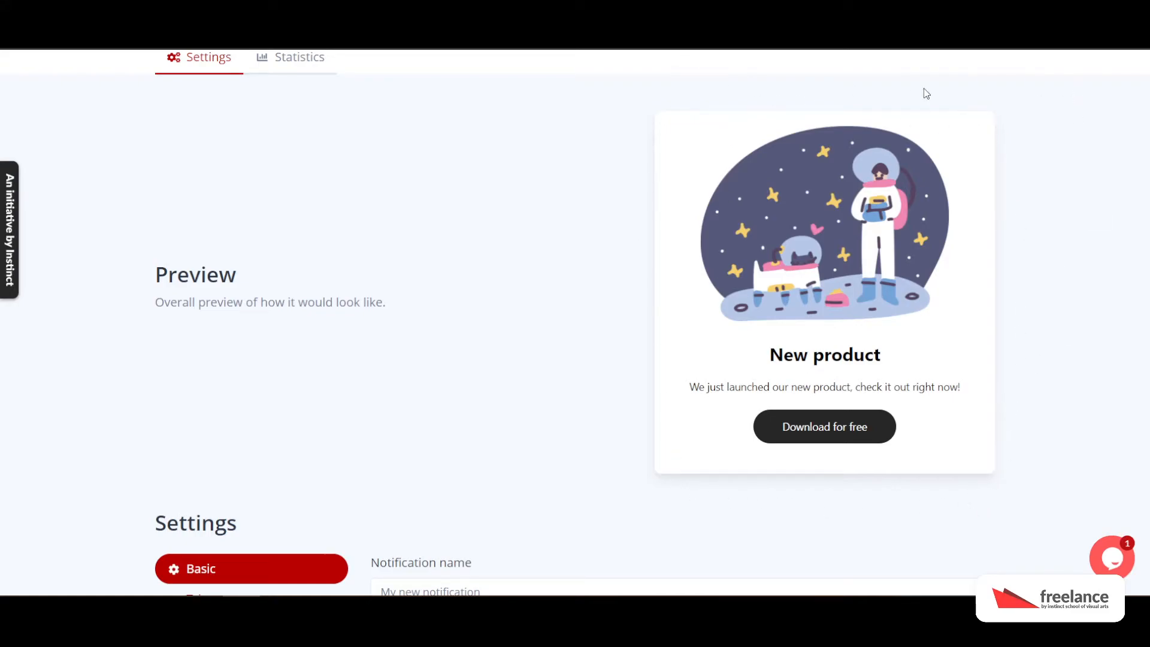
pyautogui.scroll(-5, 925, 93)
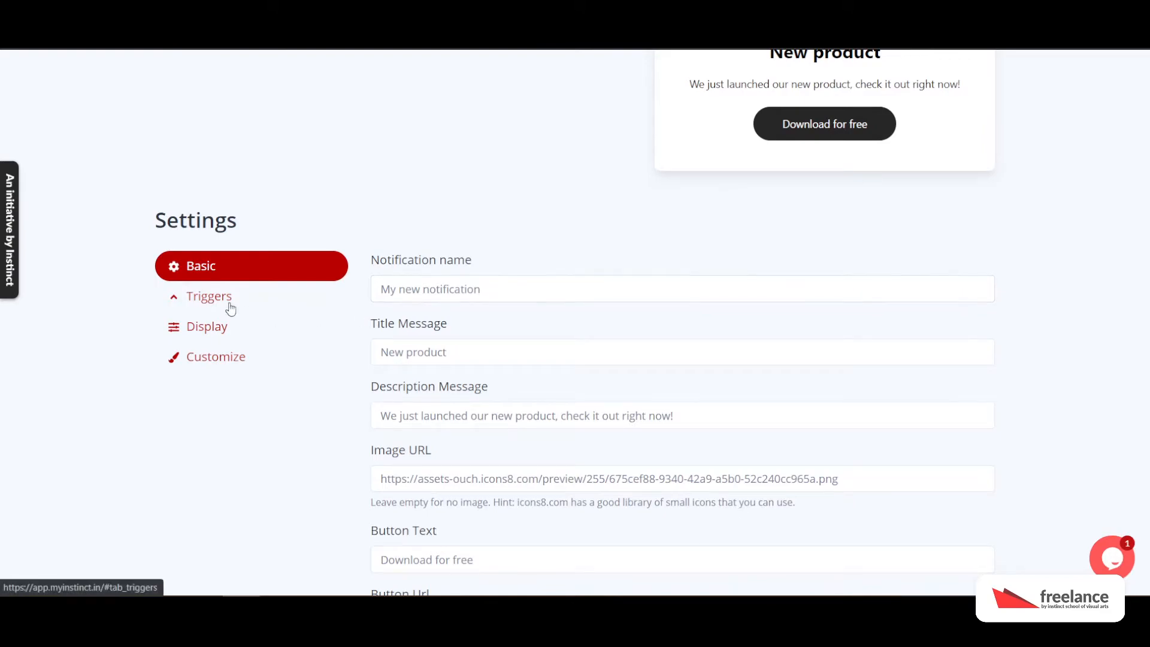
pyautogui.click(230, 310)
pyautogui.click(215, 368)
pyautogui.click(216, 328)
pyautogui.click(216, 266)
pyautogui.click(219, 295)
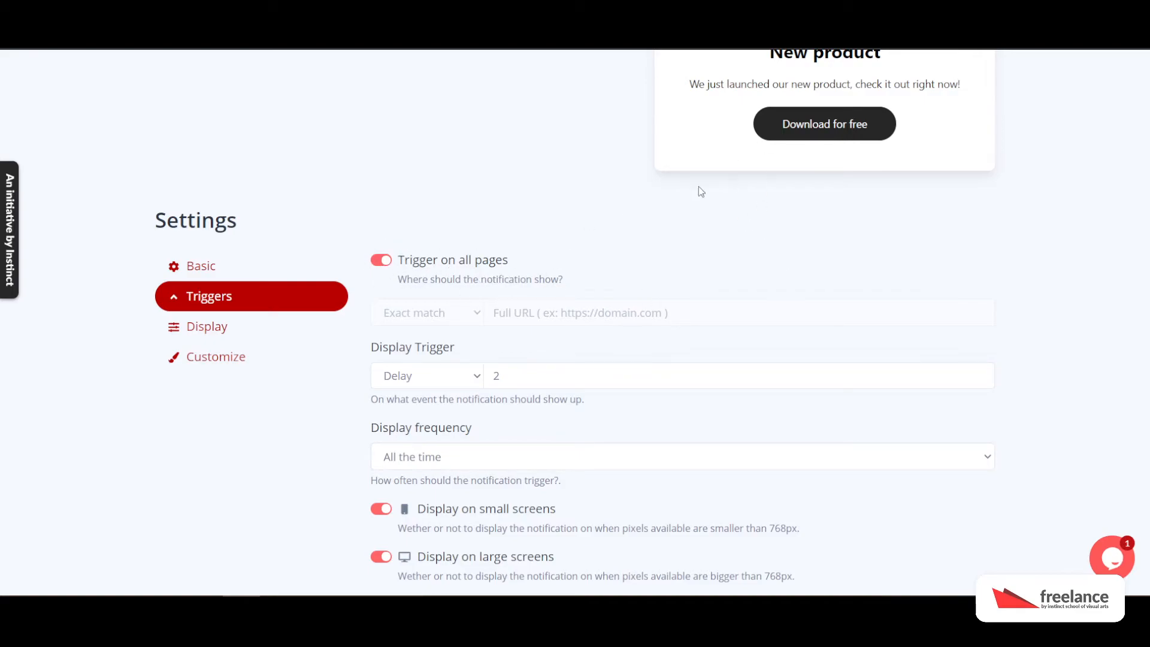
# Examine the notification's trigger options, focusing on the Display Trigger delay value
pyautogui.scroll(-4, 705, 177)
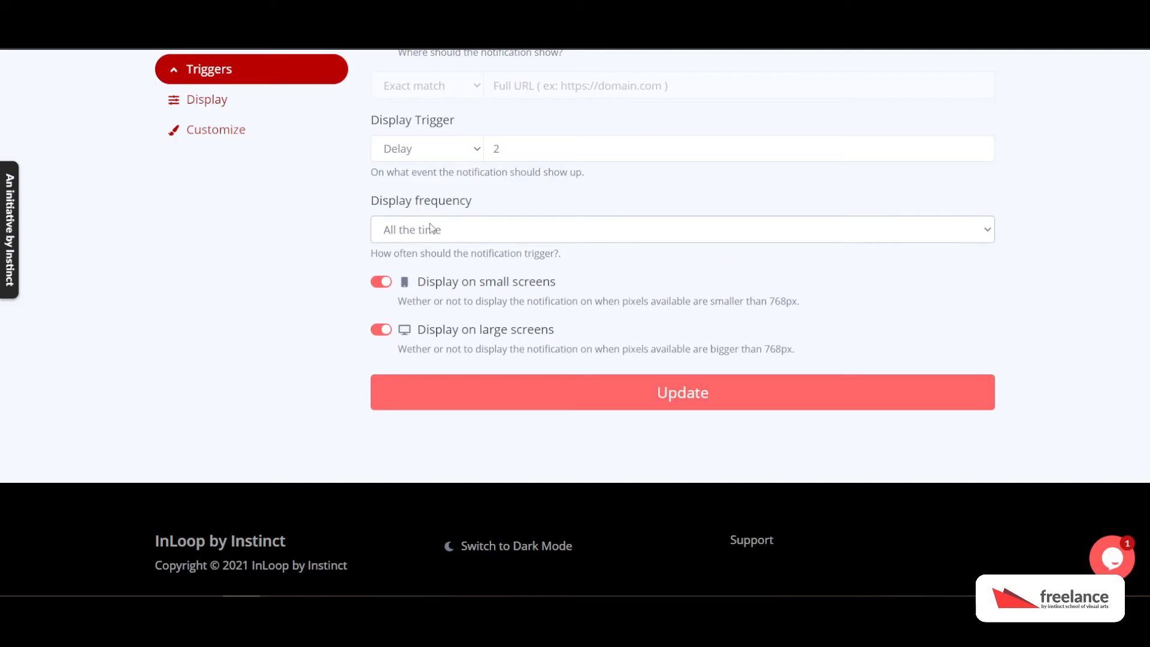
pyautogui.moveTo(519, 158); pyautogui.dragTo(468, 156)
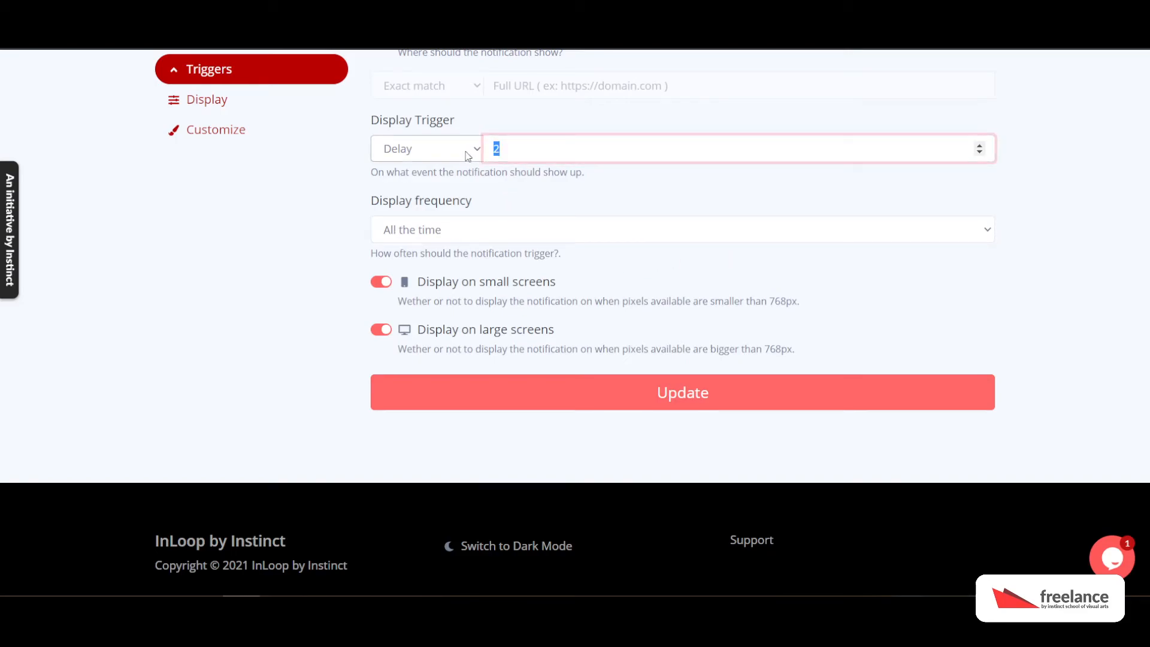
pyautogui.click(505, 158)
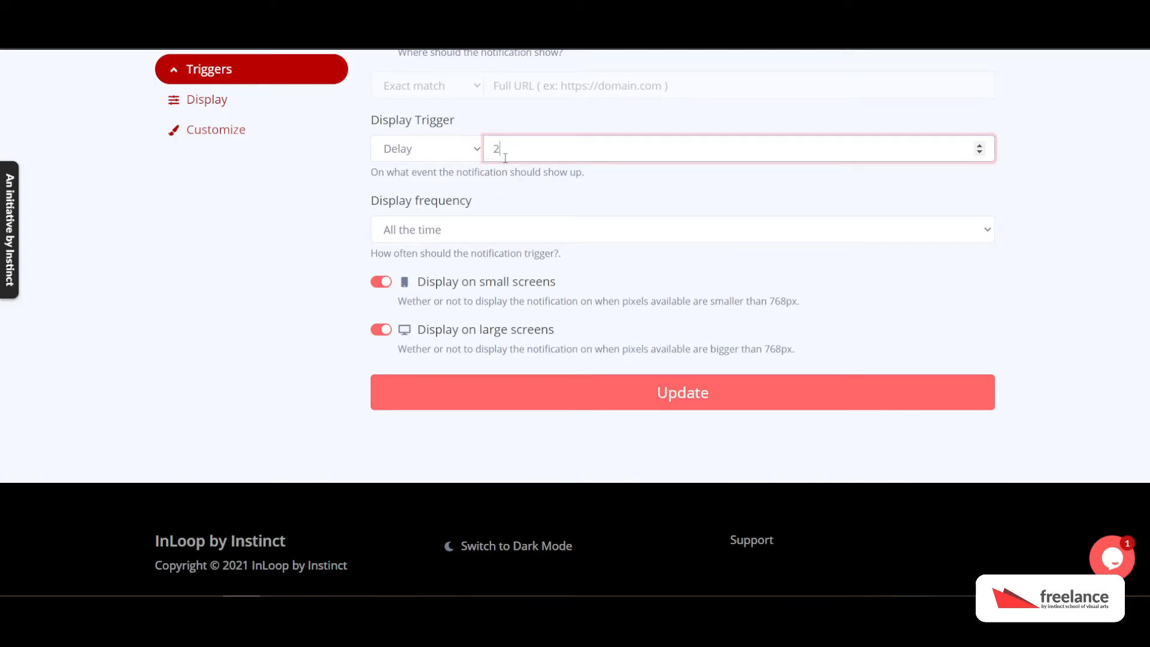
pyautogui.moveTo(505, 155); pyautogui.dragTo(495, 157)
pyautogui.click(479, 193)
pyautogui.click(494, 148)
pyautogui.click(526, 198)
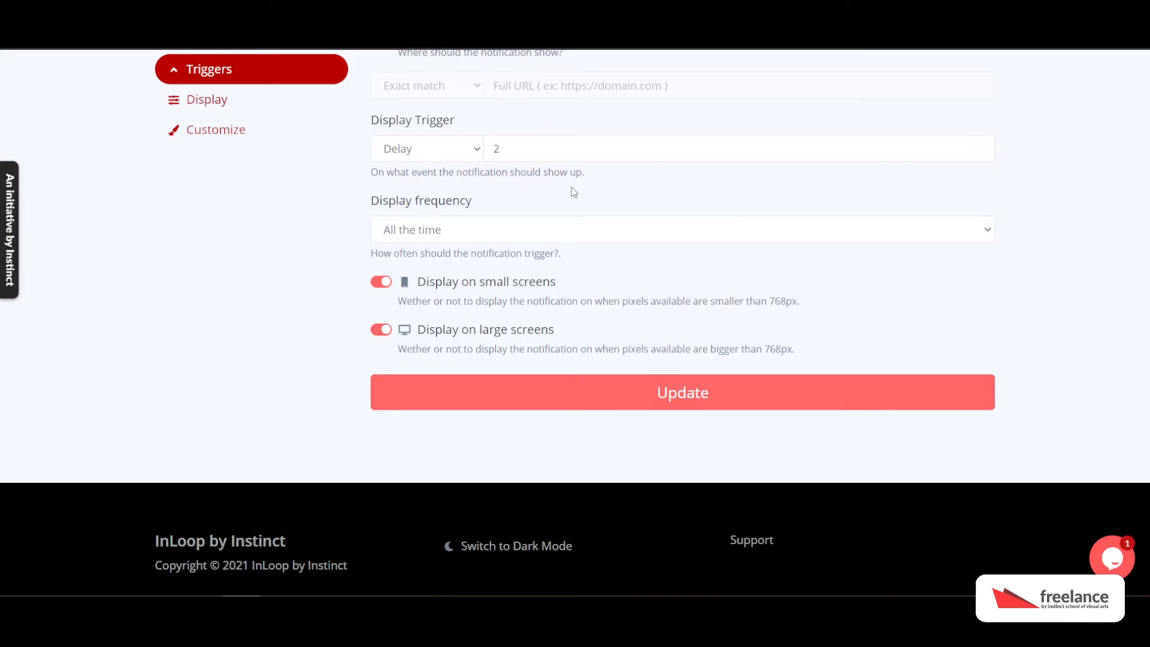
# Update the notification settings, switch the notification's status on and update it again
pyautogui.click(721, 399)
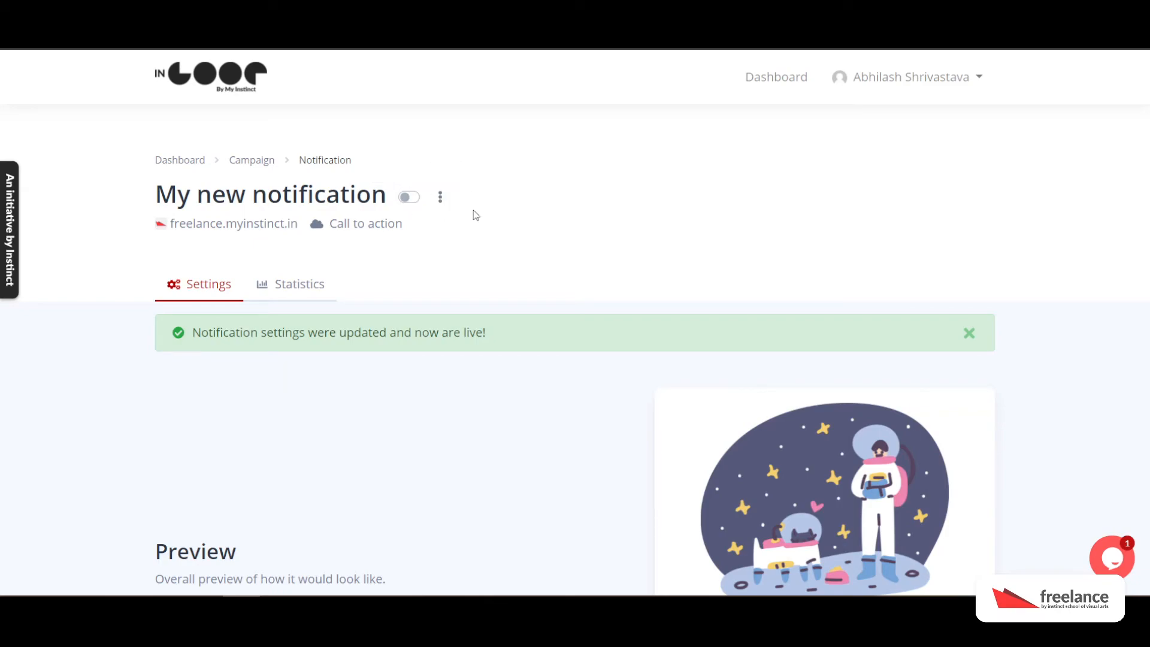
pyautogui.click(412, 201)
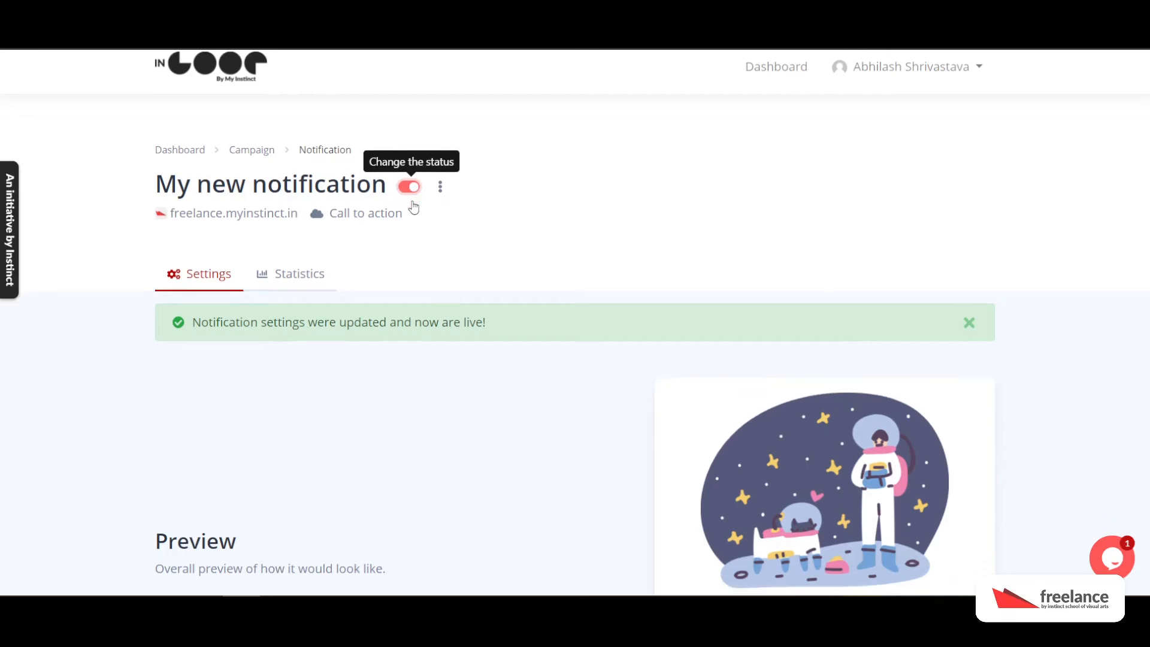
pyautogui.scroll(-15, 412, 203)
pyautogui.click(657, 366)
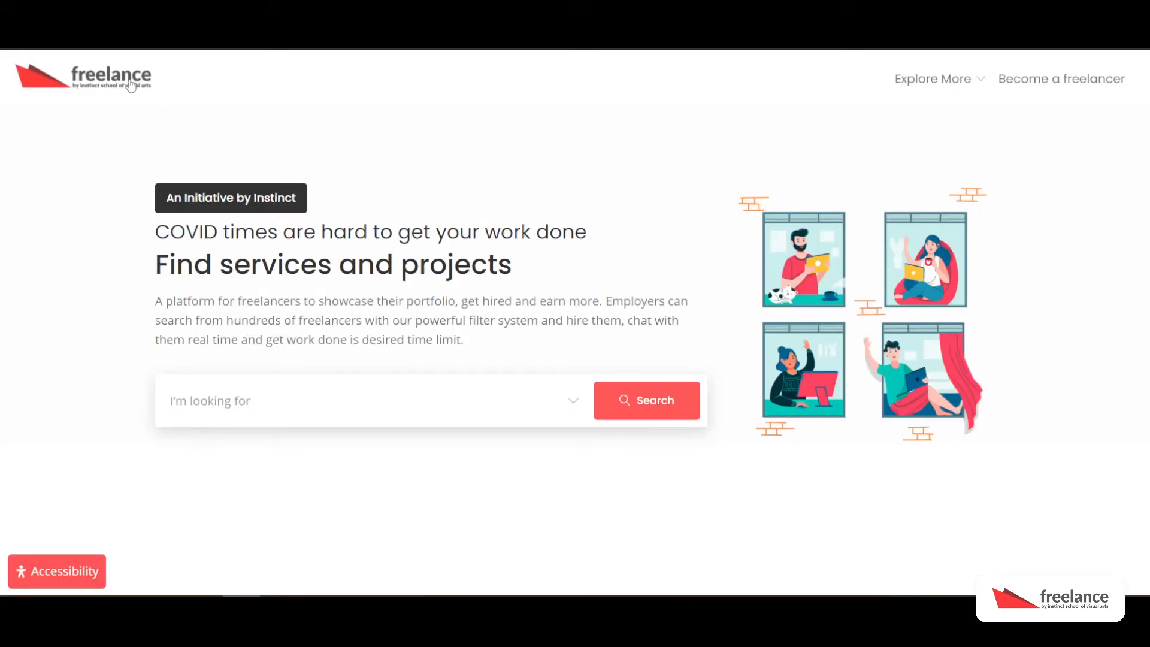
# Switch to the freelance website, reload it to check the call-to-action popup and dismiss the popup
pyautogui.rightClick(131, 88)
pyautogui.click(572, 154)
pyautogui.press('F5')
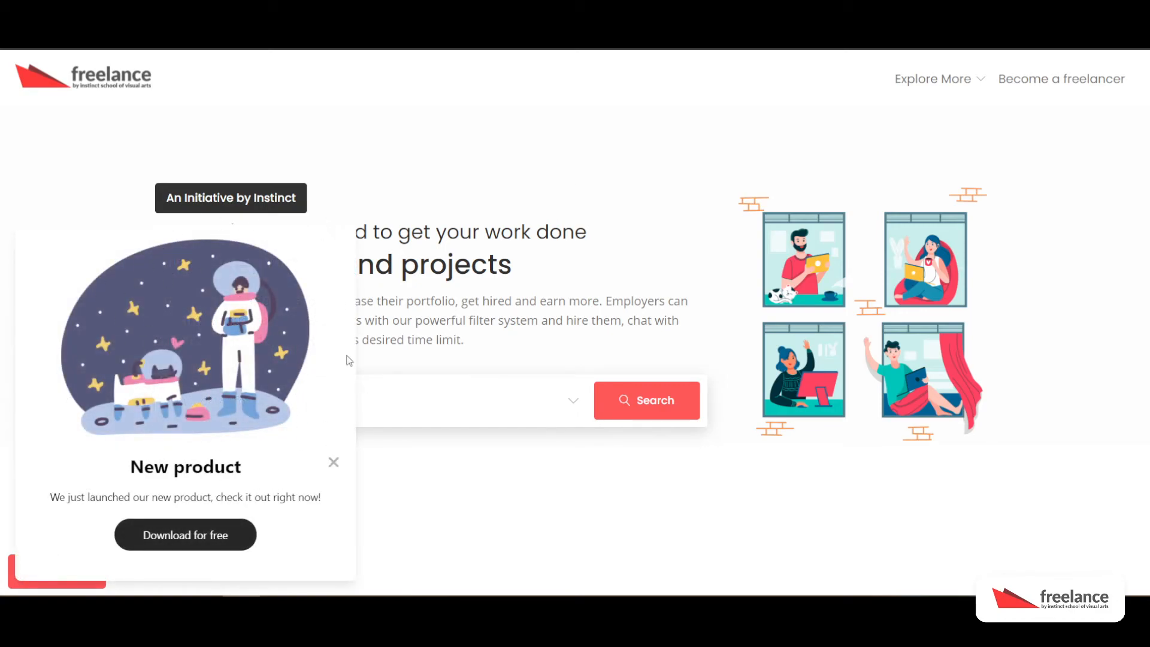
pyautogui.click(334, 463)
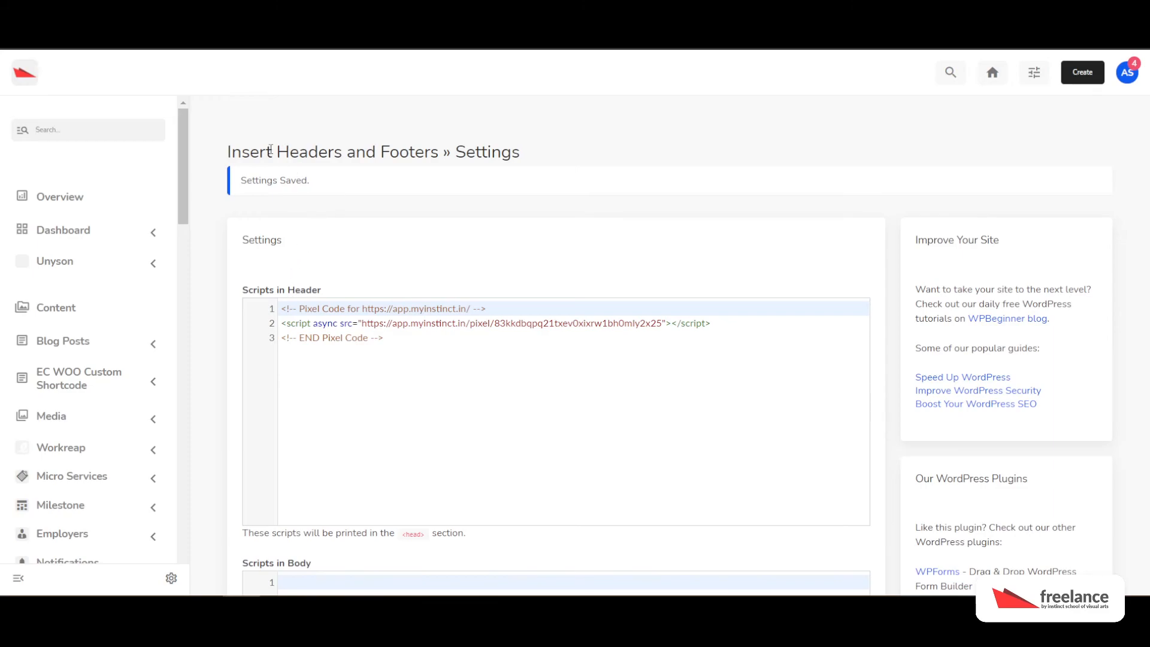
# Return to the WordPress Insert Headers and Footers settings and review the header pixel code and the body and footer script areas
pyautogui.doubleClick(231, 153)
pyautogui.moveTo(299, 149); pyautogui.dragTo(444, 153)
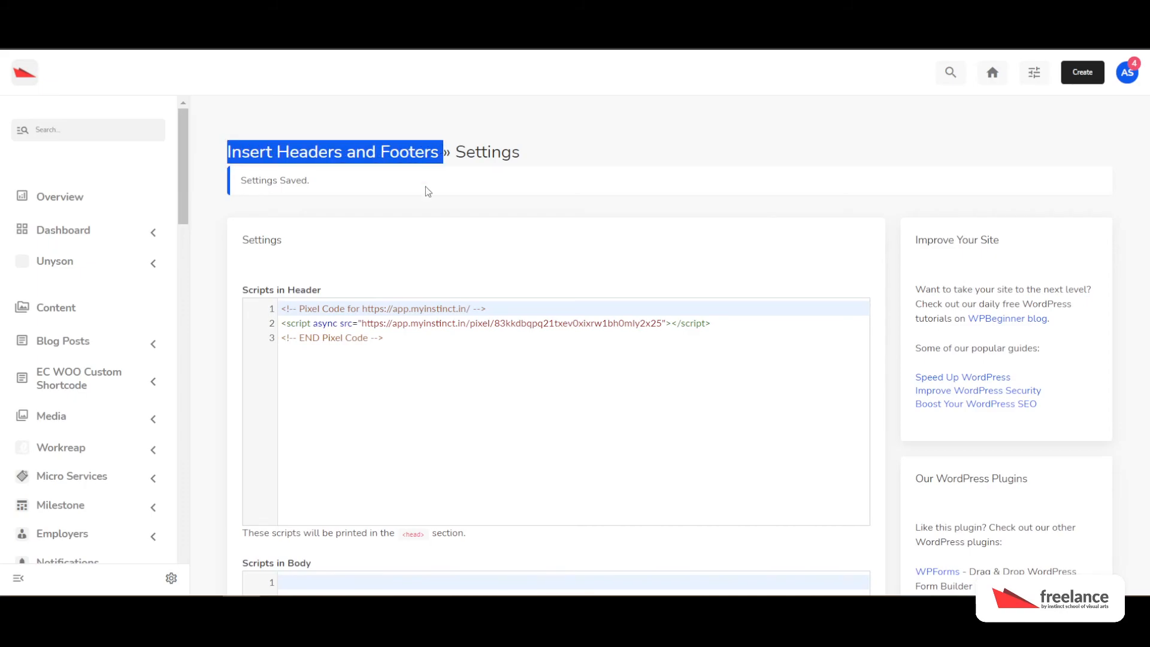
pyautogui.click(410, 339)
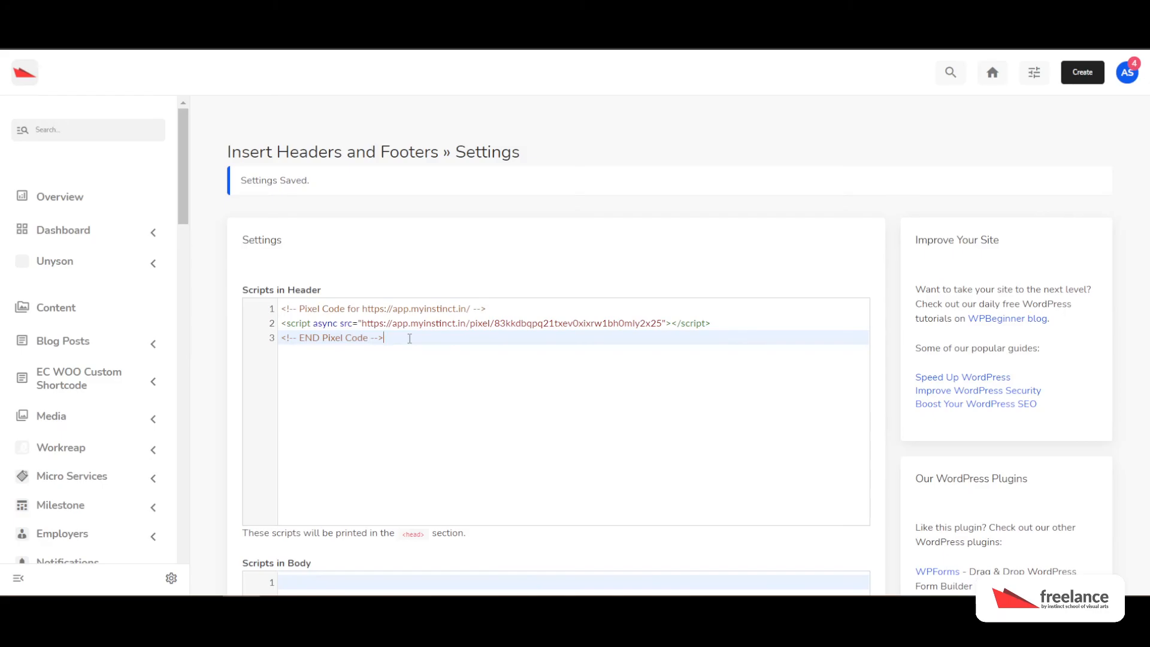
pyautogui.scroll(-8, 433, 267)
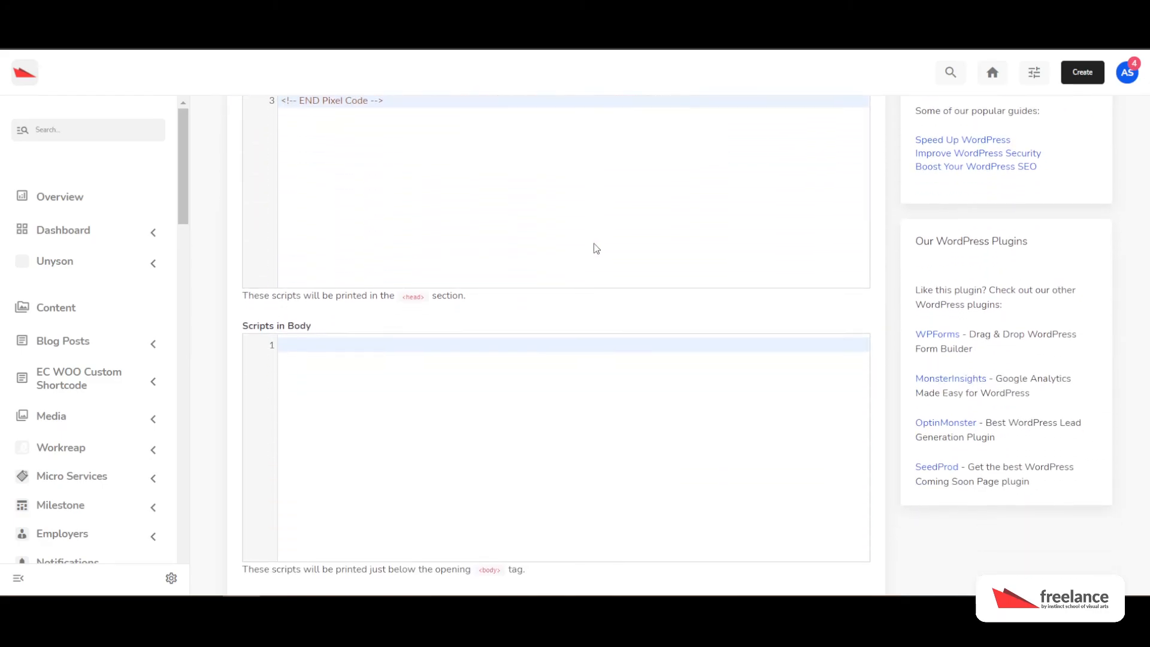
pyautogui.scroll(-1, 434, 270)
pyautogui.scroll(6, 547, 329)
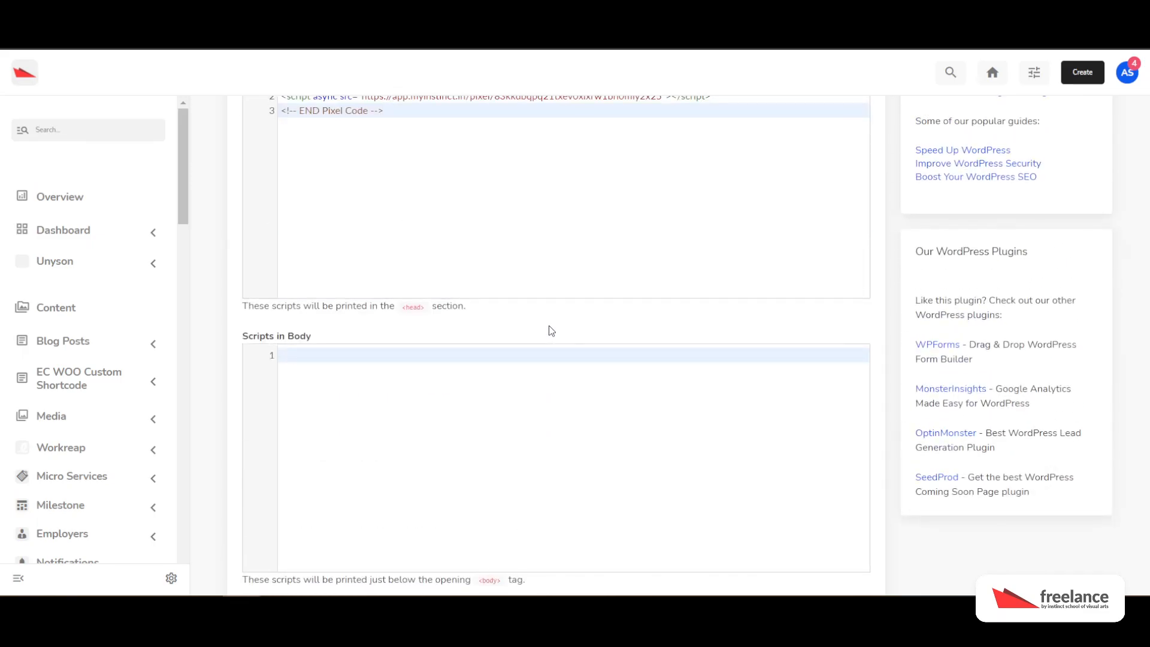
pyautogui.scroll(4, 551, 331)
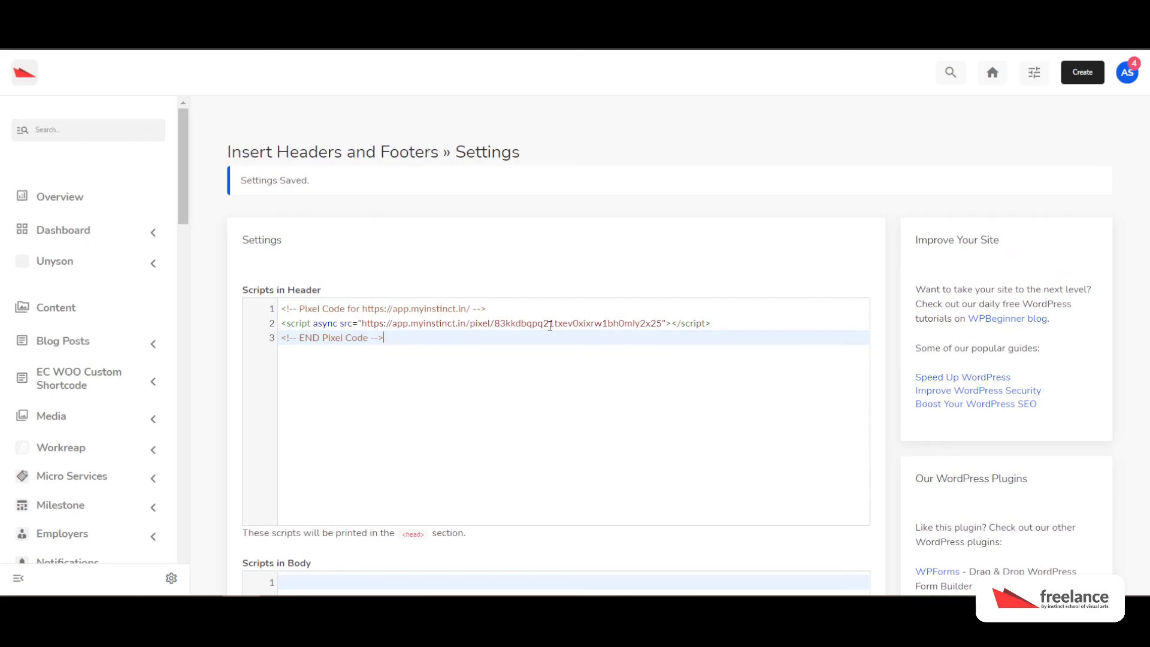
pyautogui.scroll(-8, 789, 390)
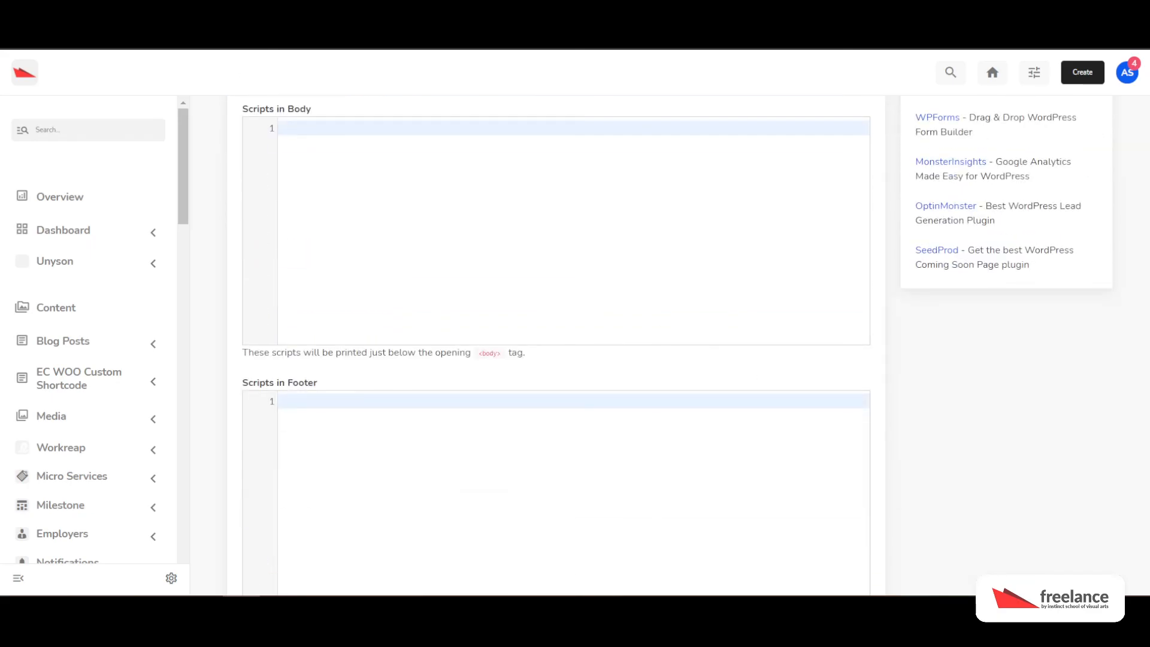